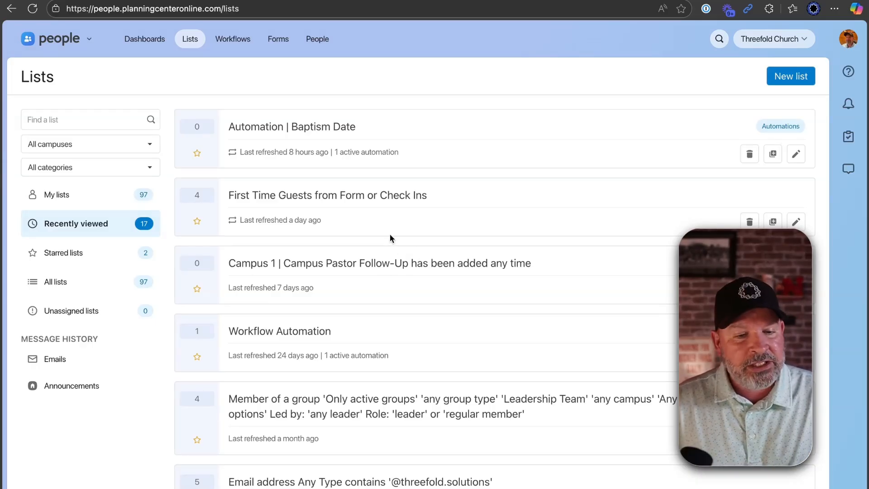
- Open the rules of the "Automation | Baptism Date" list and examine the product, field, attendance and event options of its condition
{"action": "left_click", "coordinate": [333, 126]}
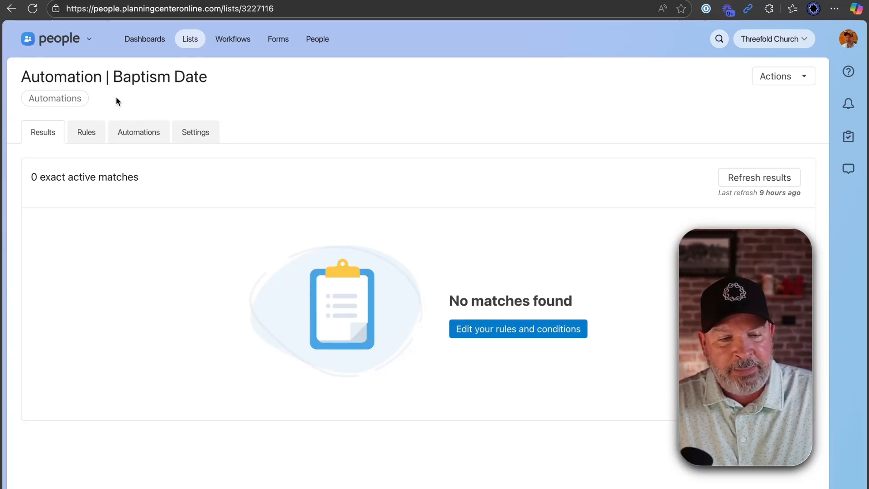
{"action": "left_click", "coordinate": [86, 134]}
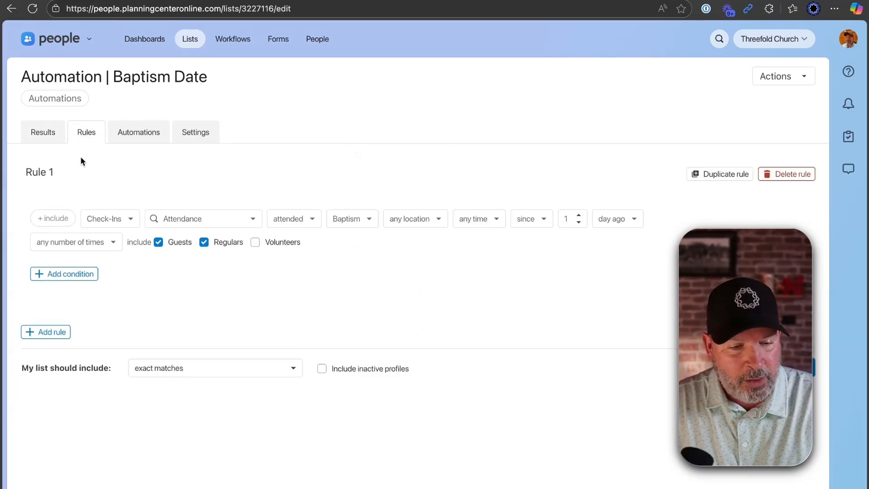
{"action": "left_click", "coordinate": [122, 219]}
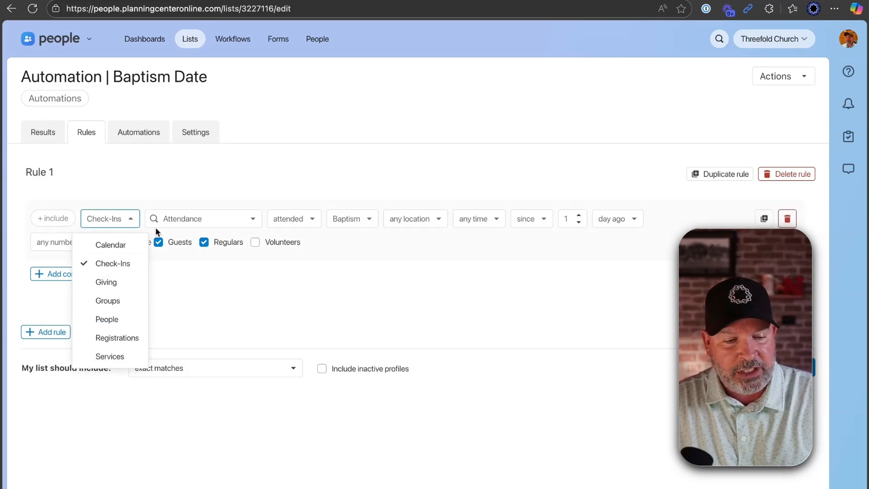
{"action": "left_click", "coordinate": [195, 182]}
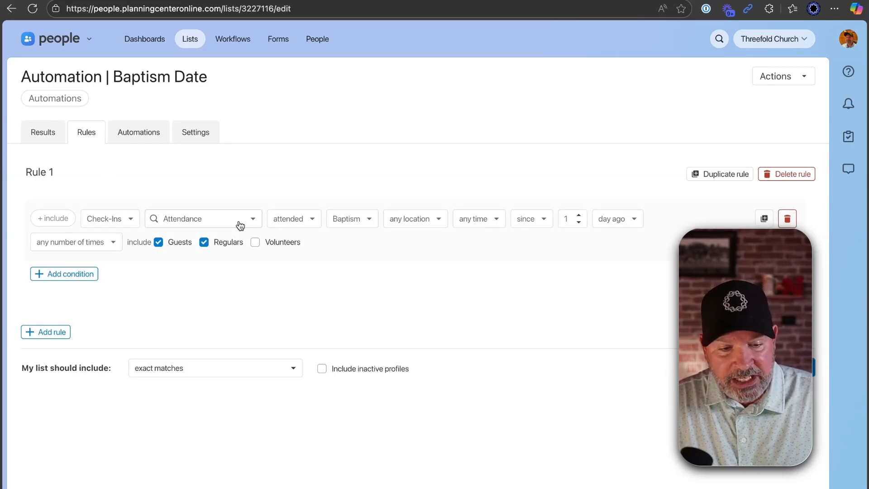
{"action": "left_click", "coordinate": [258, 220]}
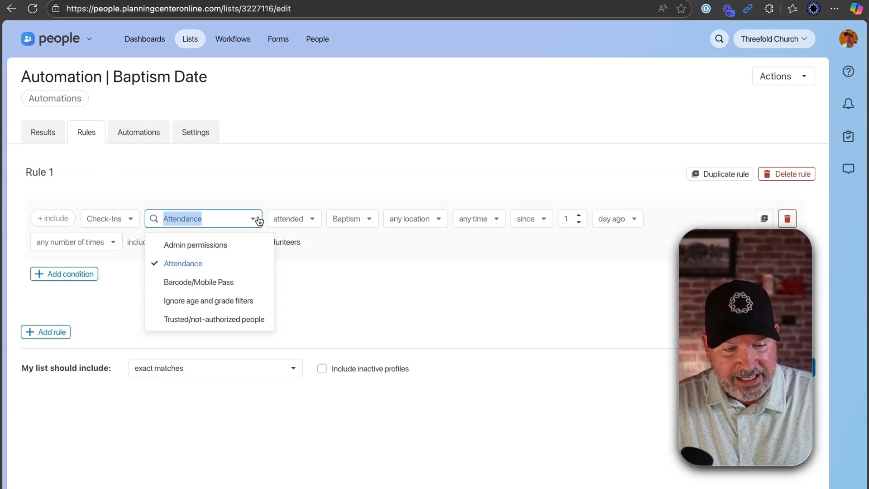
{"action": "left_click", "coordinate": [269, 194]}
{"action": "left_click", "coordinate": [307, 222]}
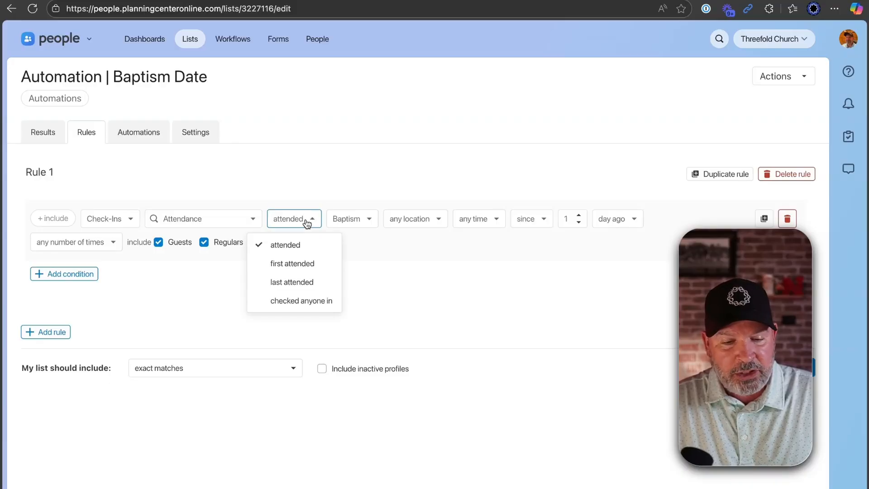
{"action": "left_click", "coordinate": [316, 182]}
{"action": "left_click", "coordinate": [366, 222]}
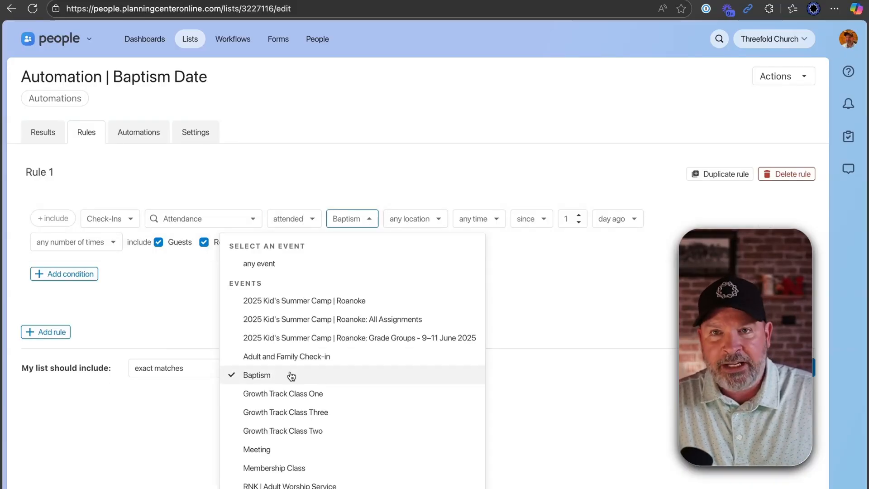
{"action": "left_click", "coordinate": [347, 157]}
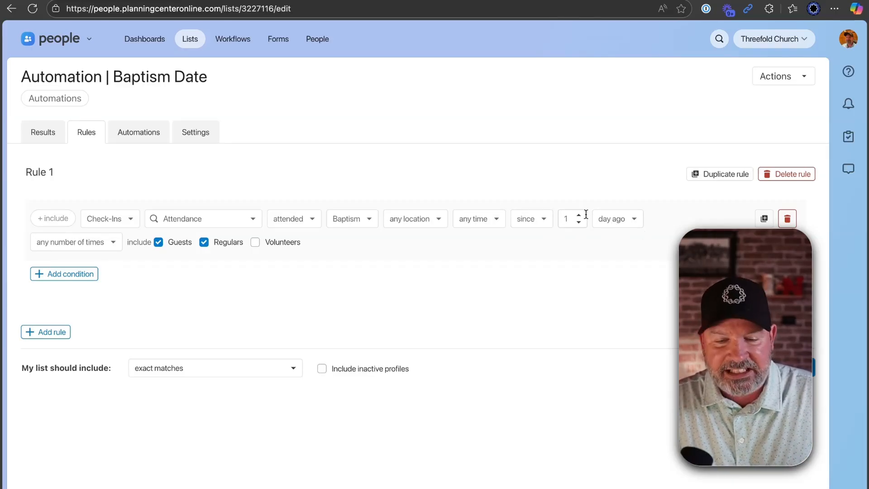
- Try the "ever" date range on the Baptism attendance condition and return to the list results without submitting the rule
{"action": "left_click", "coordinate": [527, 219]}
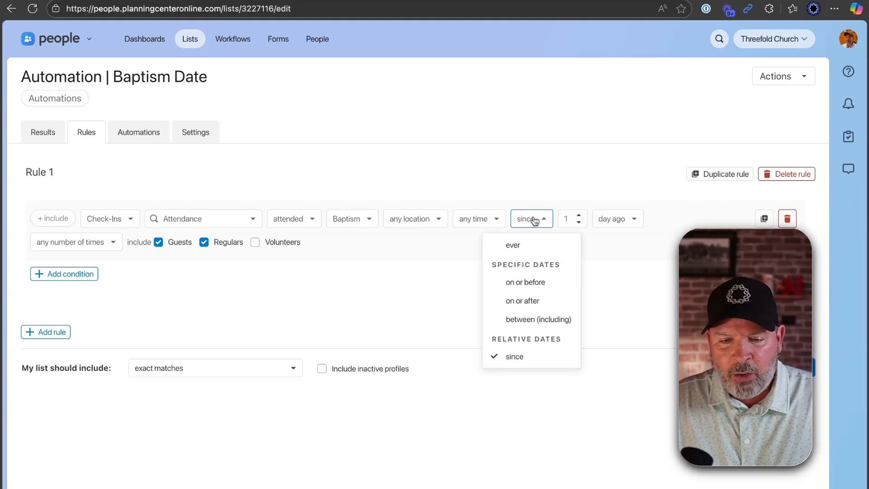
{"action": "left_click", "coordinate": [516, 245]}
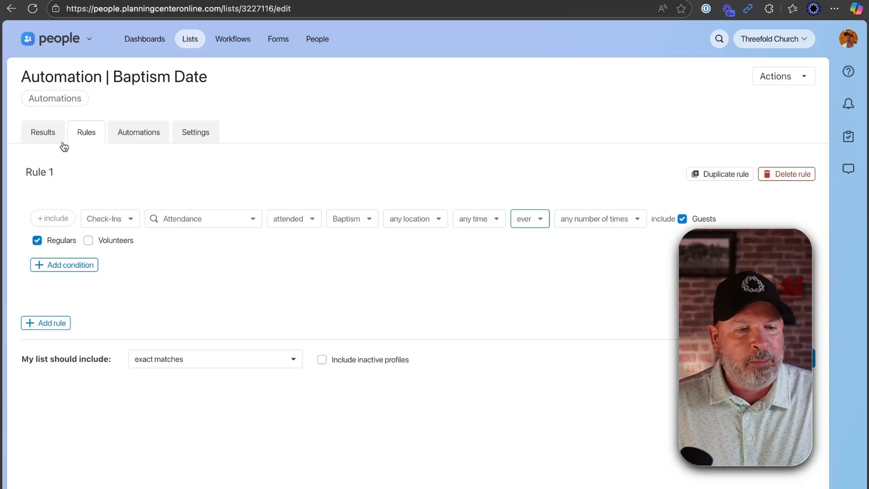
{"action": "left_click", "coordinate": [40, 134]}
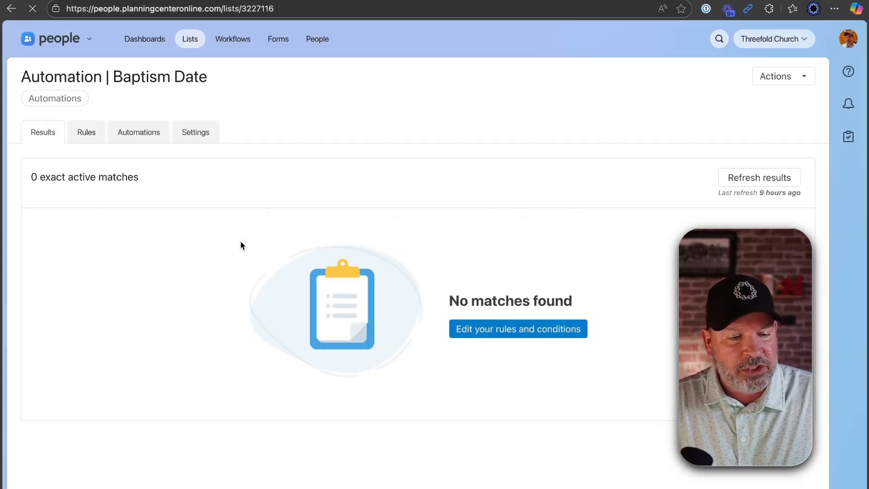
- Start a new automation for people added to this list, performing an Important Dates field update in People
{"action": "left_click", "coordinate": [154, 139]}
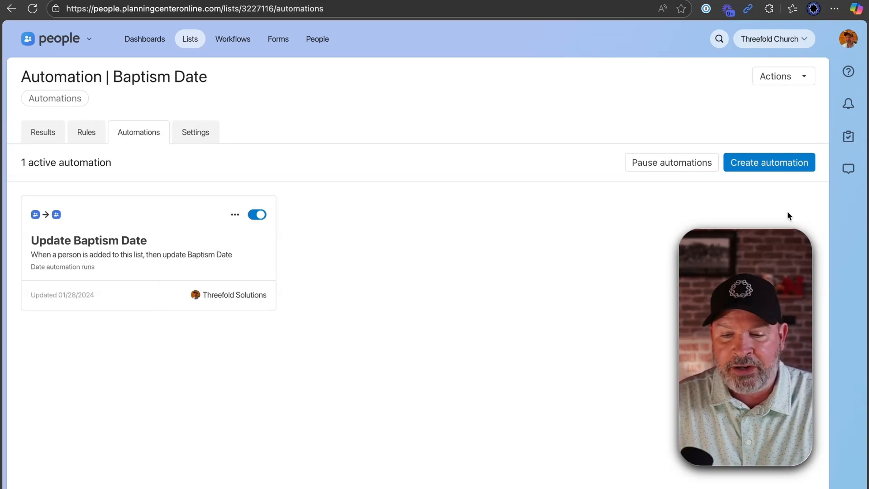
{"action": "left_click", "coordinate": [771, 162]}
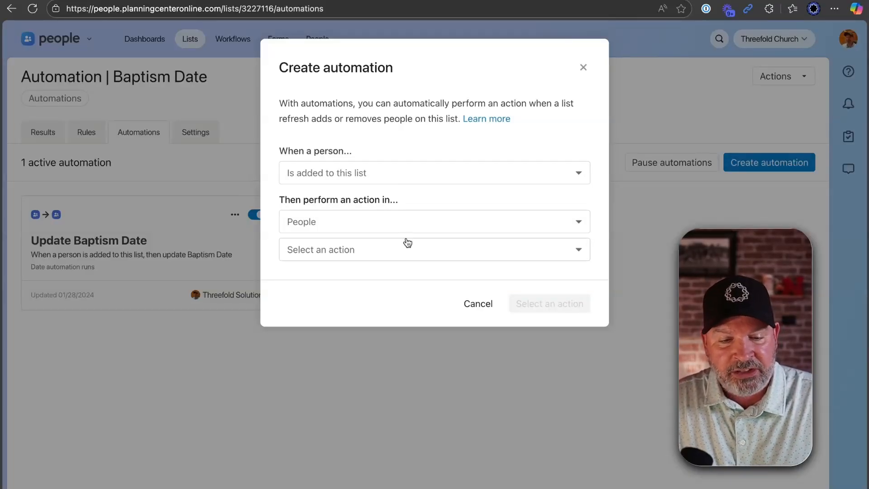
{"action": "left_click", "coordinate": [366, 225]}
{"action": "left_click", "coordinate": [368, 225]}
{"action": "left_click", "coordinate": [369, 252]}
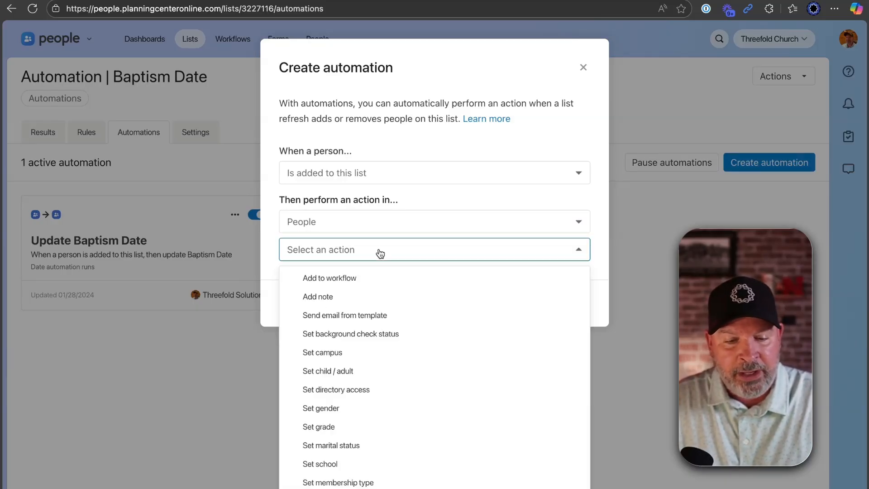
{"action": "scroll", "coordinate": [393, 394], "scroll_direction": "down", "scroll_amount": 3}
{"action": "scroll", "coordinate": [393, 394], "scroll_direction": "down", "scroll_amount": 1}
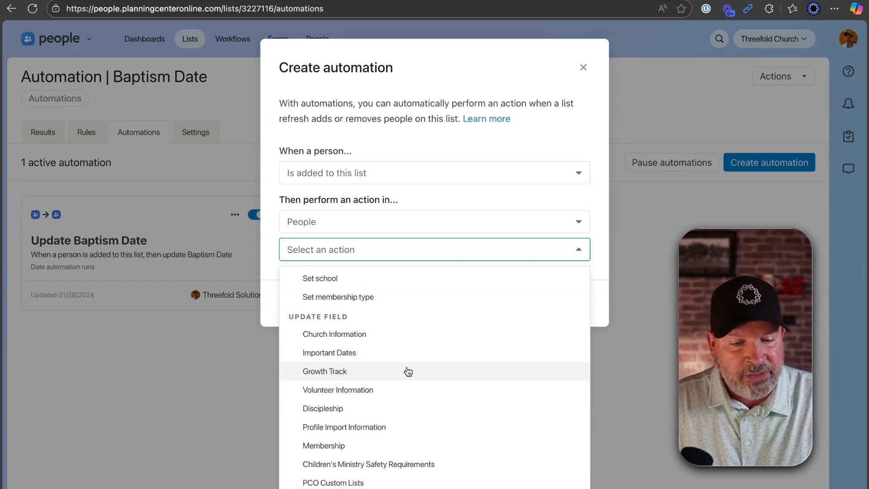
{"action": "left_click", "coordinate": [349, 353]}
- Choose Update Baptism as the Important Dates field that the automation changes
{"action": "left_click", "coordinate": [358, 327]}
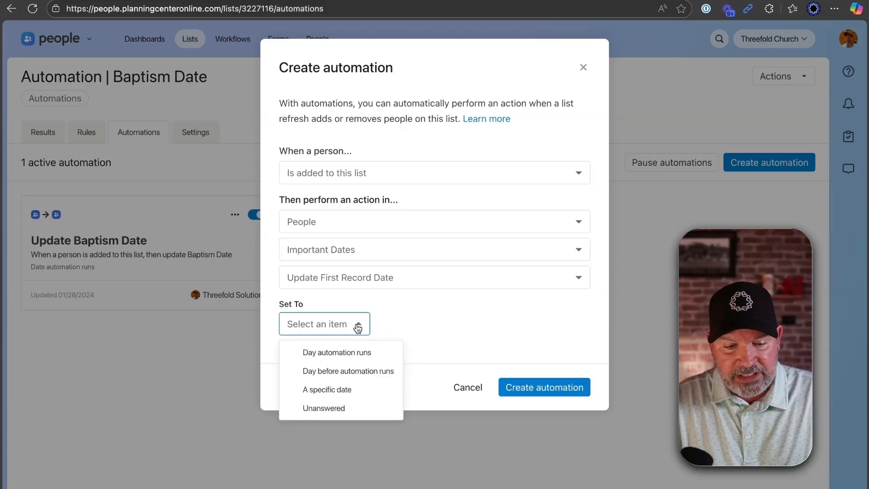
{"action": "left_click", "coordinate": [402, 314]}
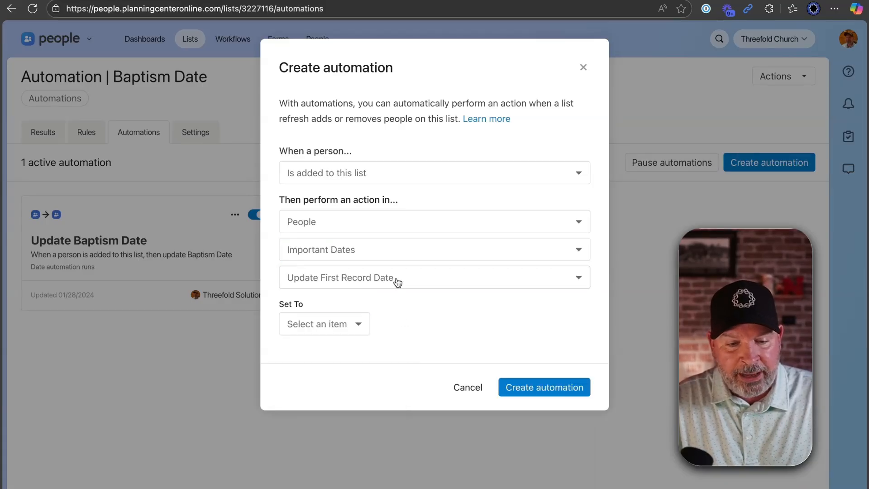
{"action": "left_click", "coordinate": [397, 281]}
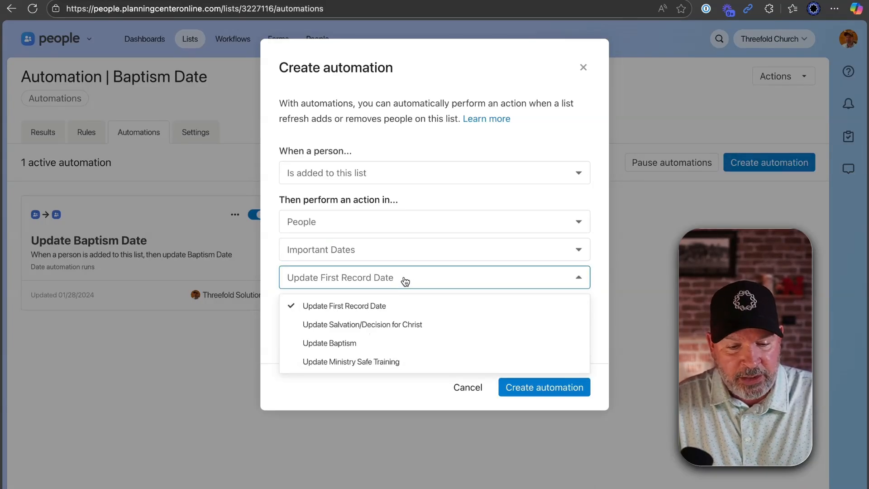
{"action": "left_click", "coordinate": [399, 343]}
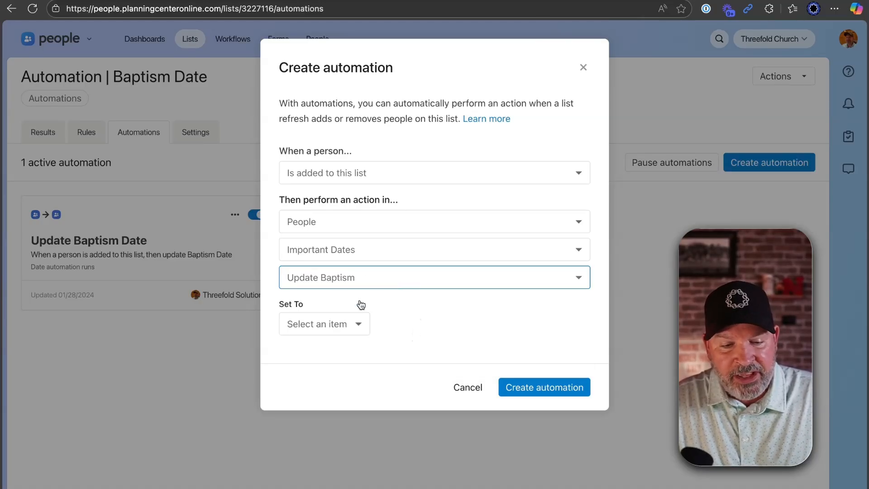
- Try both "Day before automation runs" and "Day automation runs" as the date set in the Baptism field
{"action": "left_click", "coordinate": [350, 325]}
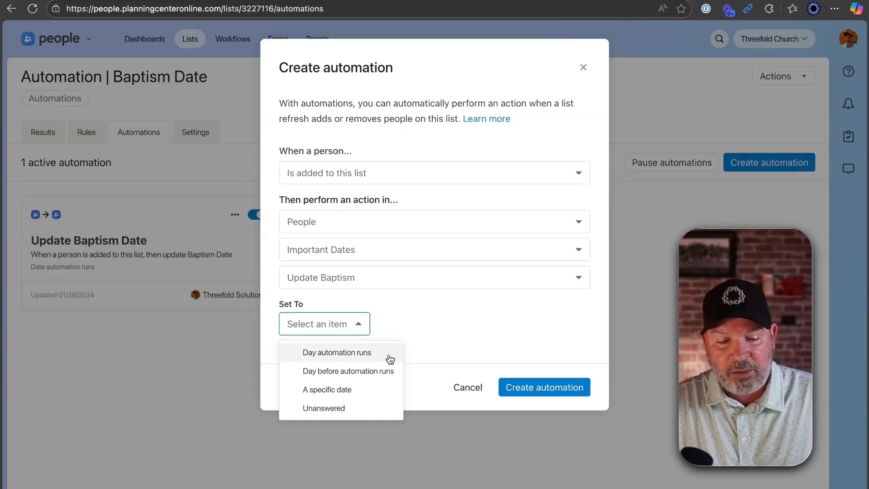
{"action": "left_click", "coordinate": [387, 381]}
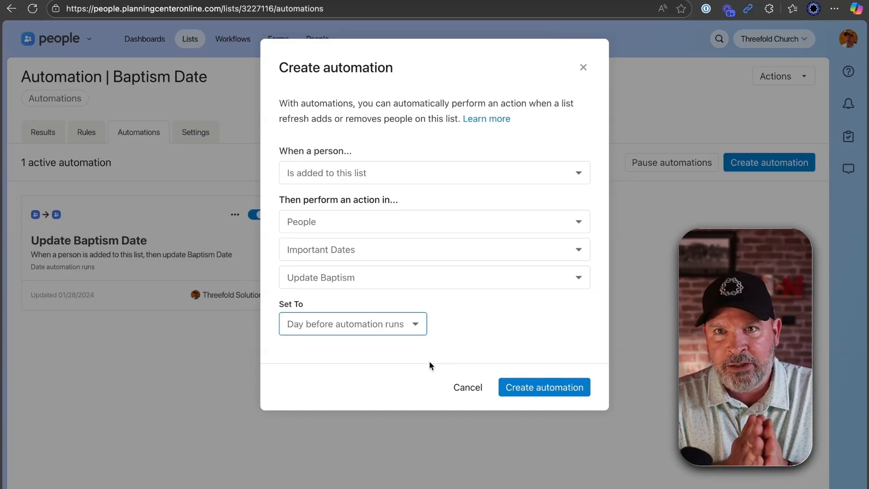
{"action": "left_click", "coordinate": [405, 327]}
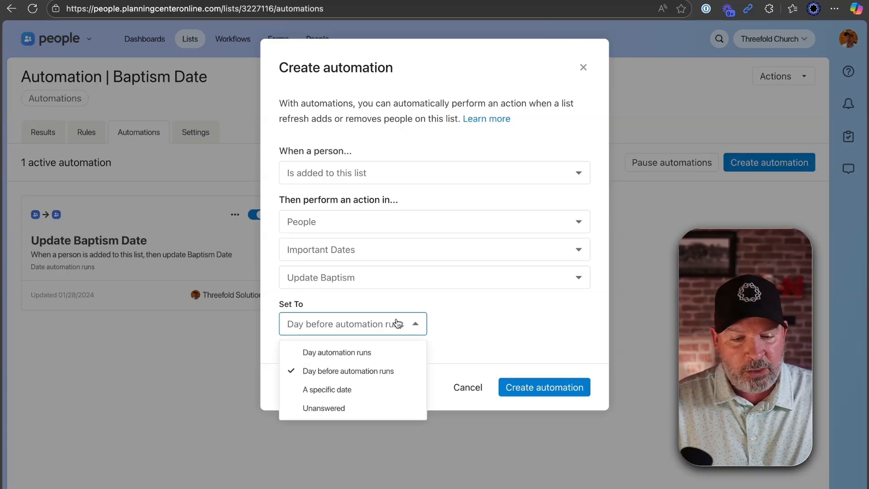
{"action": "left_click", "coordinate": [385, 352]}
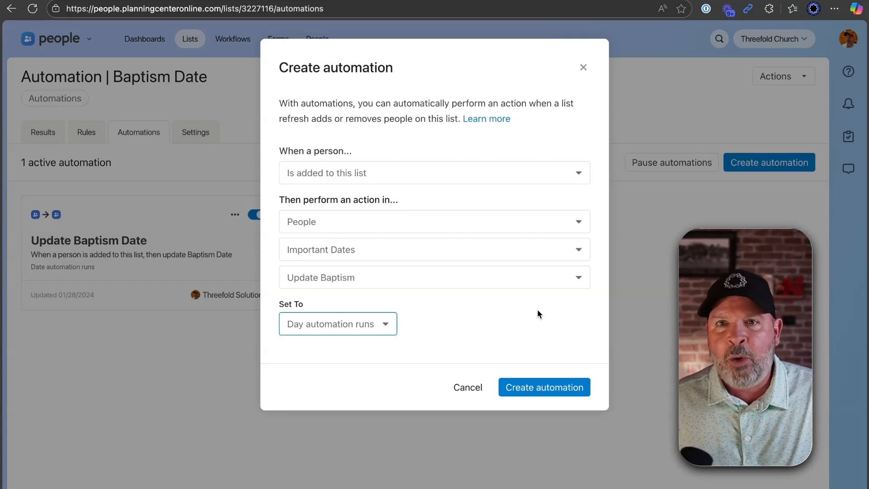
- Set the Baptism date to "Day before automation runs" and create the automation
{"action": "left_click", "coordinate": [371, 331]}
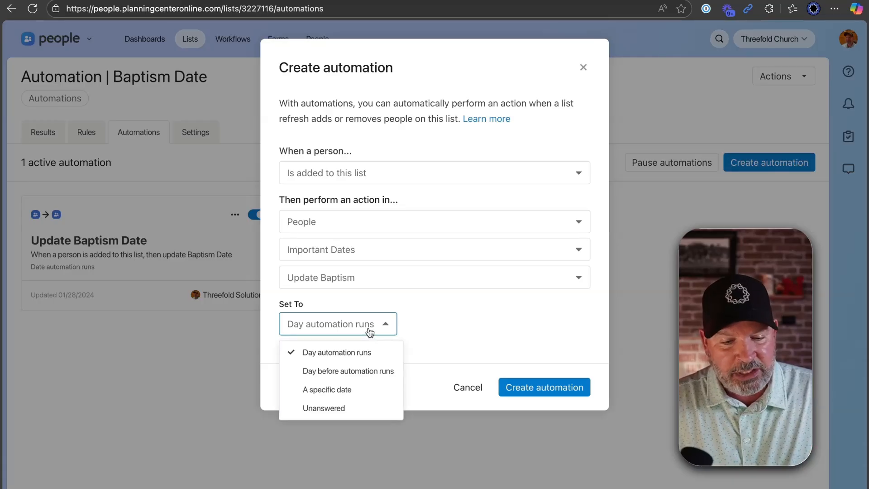
{"action": "left_click", "coordinate": [361, 372]}
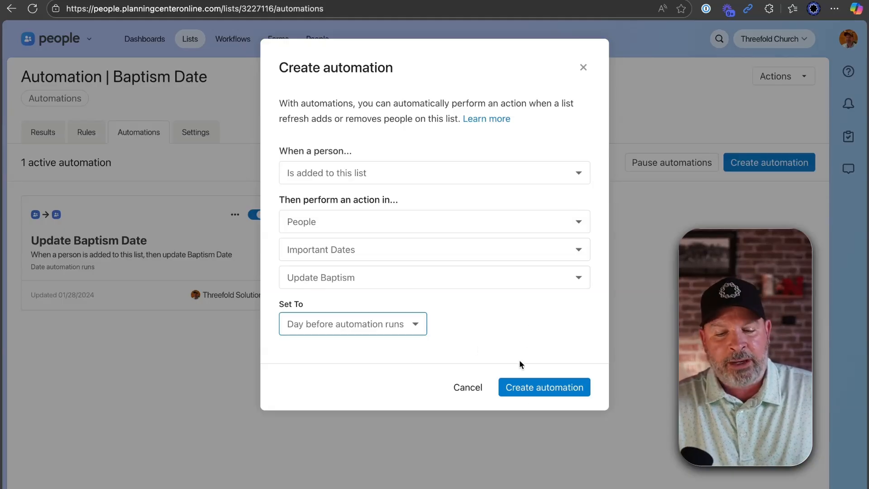
{"action": "left_click", "coordinate": [526, 388]}
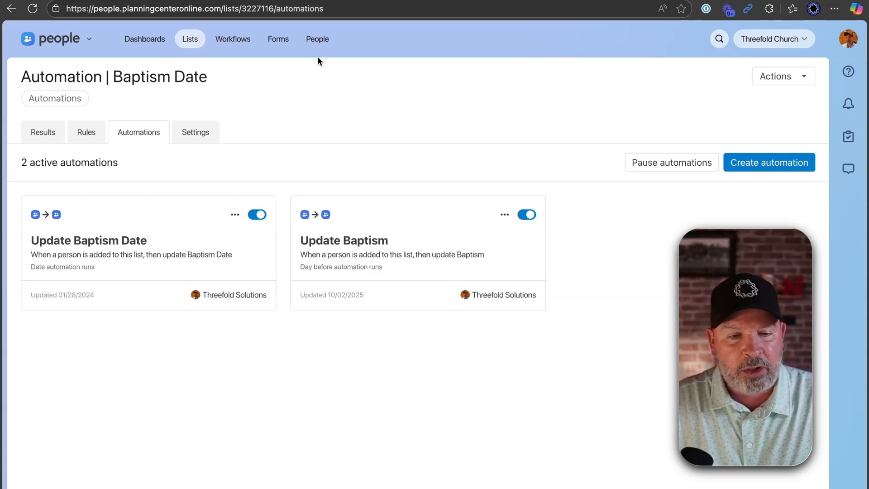
- Go to the field customization for people profiles and show the Important Dates custom fields
{"action": "left_click", "coordinate": [319, 41]}
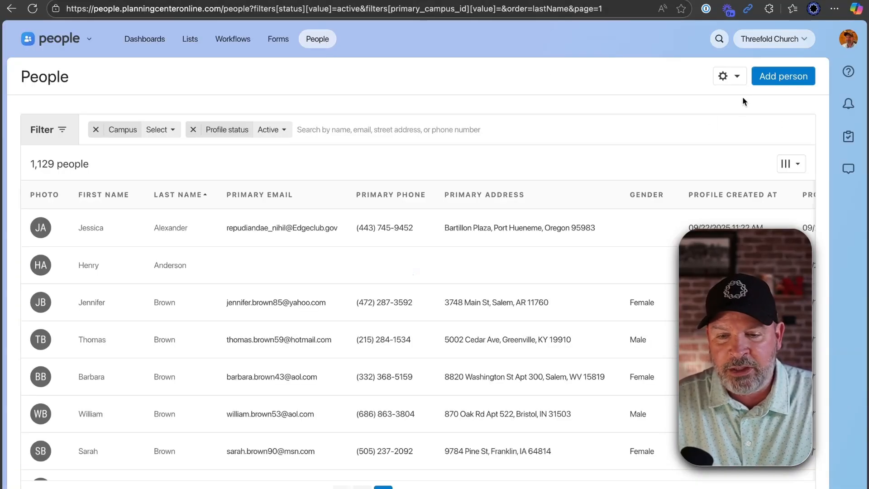
{"action": "left_click", "coordinate": [723, 77]}
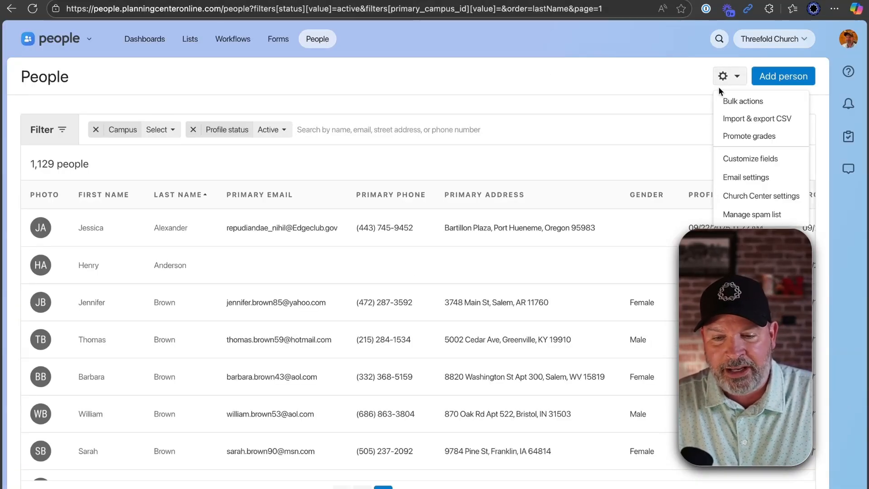
{"action": "left_click", "coordinate": [749, 161]}
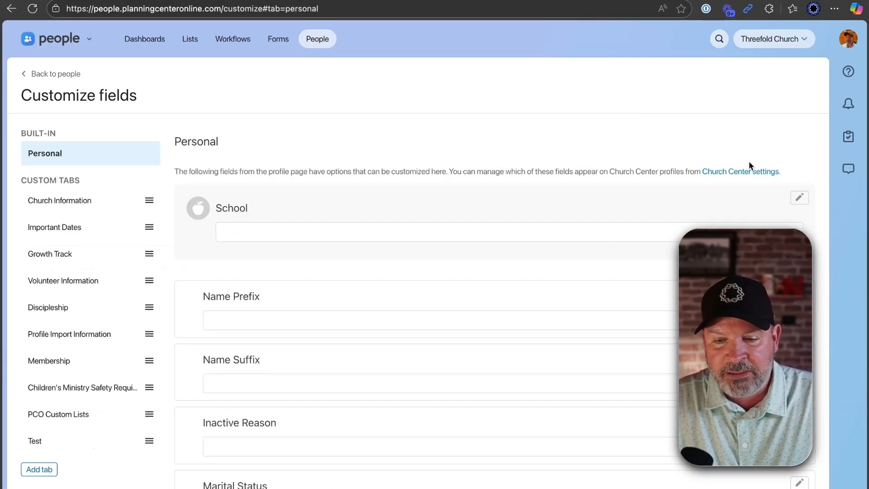
{"action": "scroll", "coordinate": [306, 258], "scroll_direction": "down", "scroll_amount": 1}
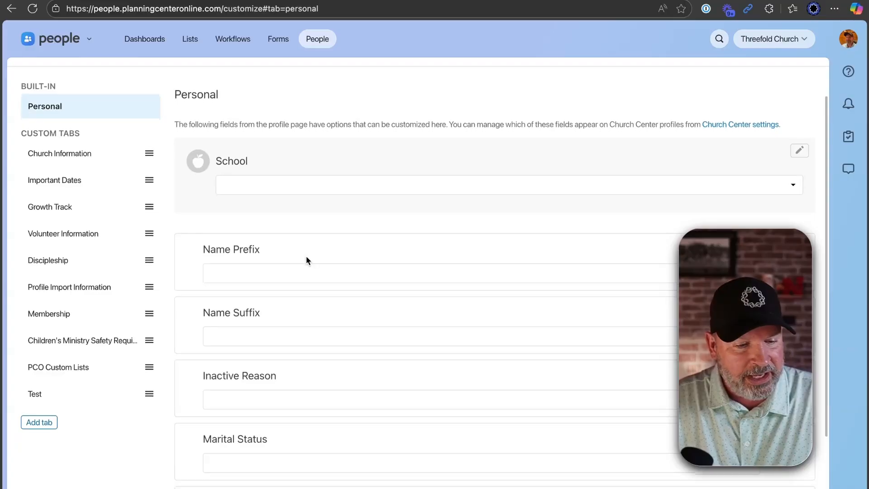
{"action": "left_click", "coordinate": [77, 176]}
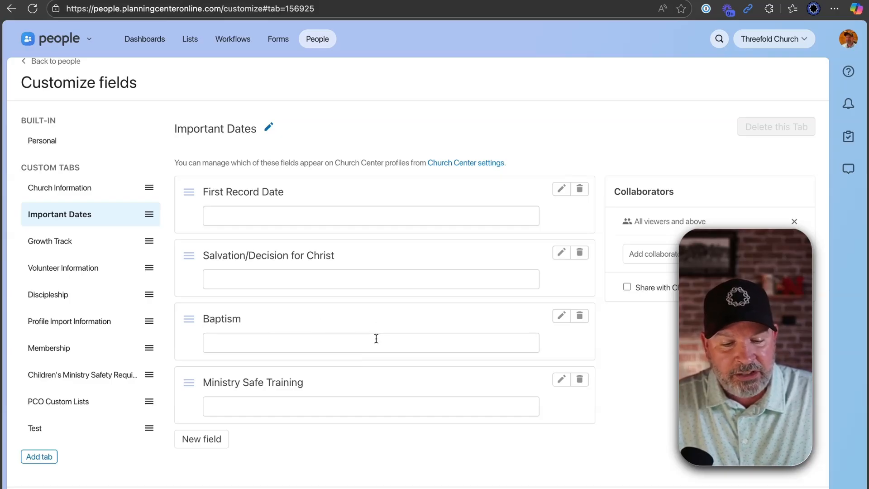
- Examine the available field types for the Baptism field in Important Dates and cancel without changing it
{"action": "left_click", "coordinate": [562, 318]}
{"action": "scroll", "coordinate": [451, 324], "scroll_direction": "down", "scroll_amount": 1}
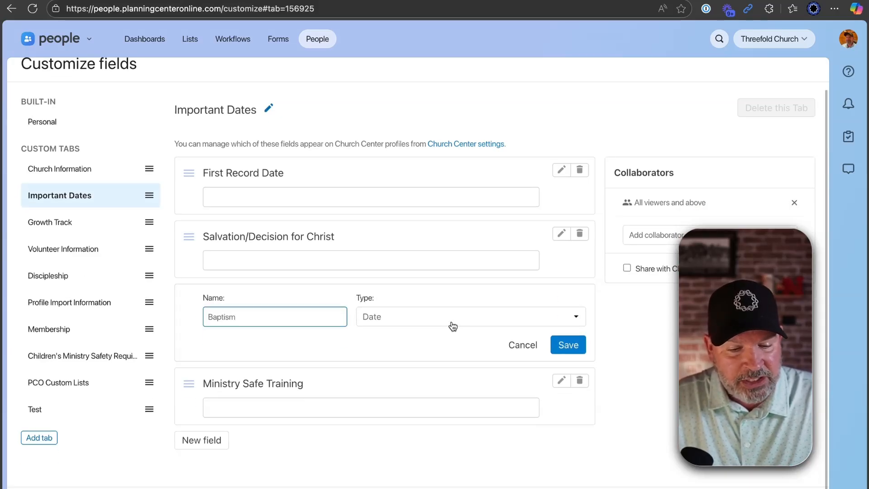
{"action": "left_click", "coordinate": [406, 317]}
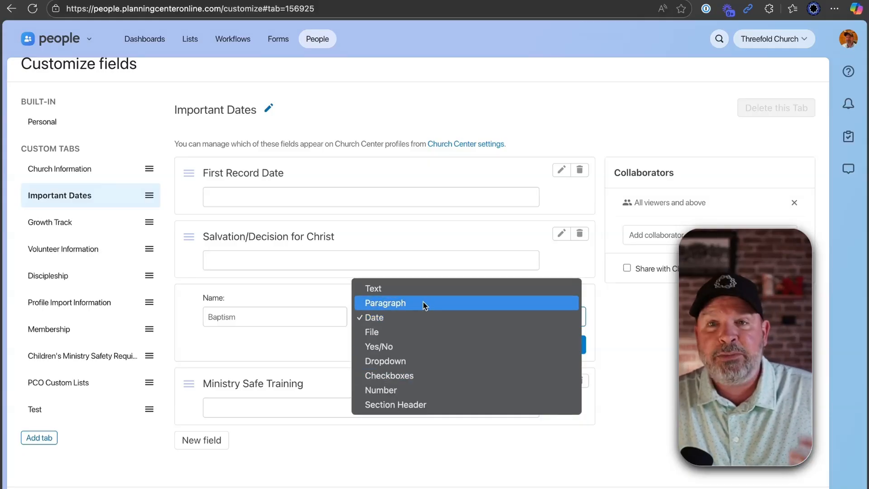
{"action": "left_click", "coordinate": [319, 341]}
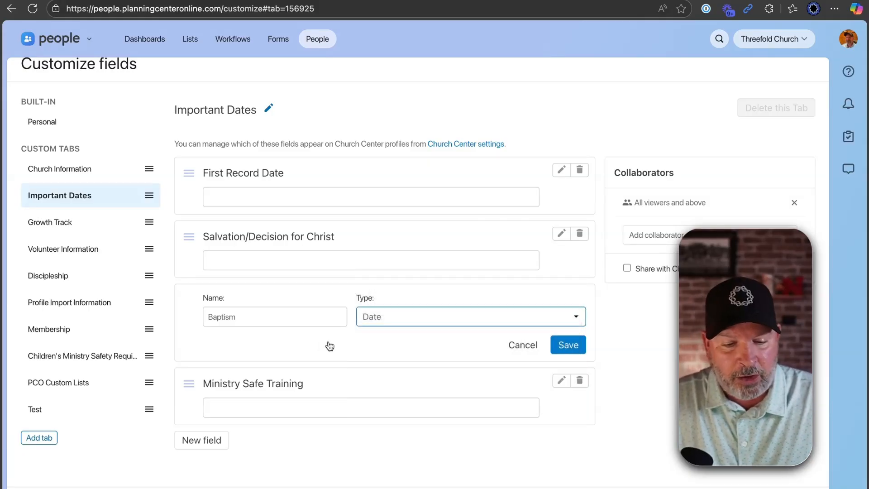
{"action": "left_click", "coordinate": [524, 346]}
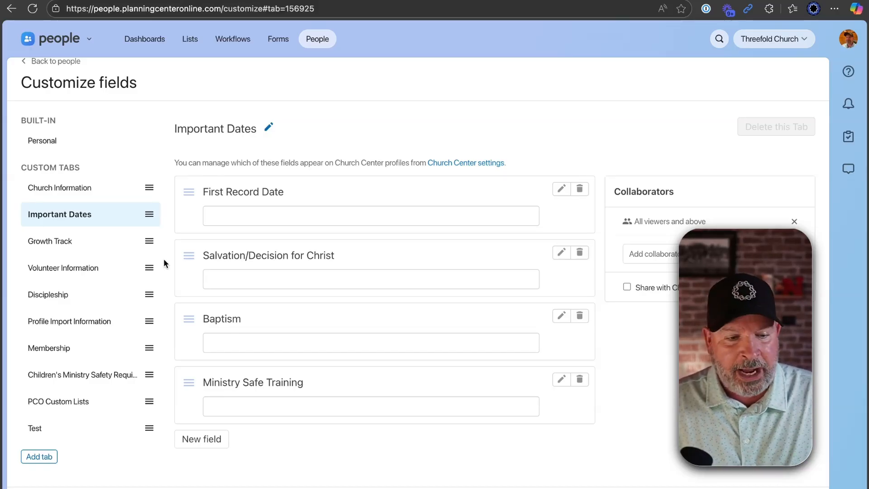
- Show the Growth Track custom fields and look through them down to Growth Path 401
{"action": "left_click", "coordinate": [101, 245]}
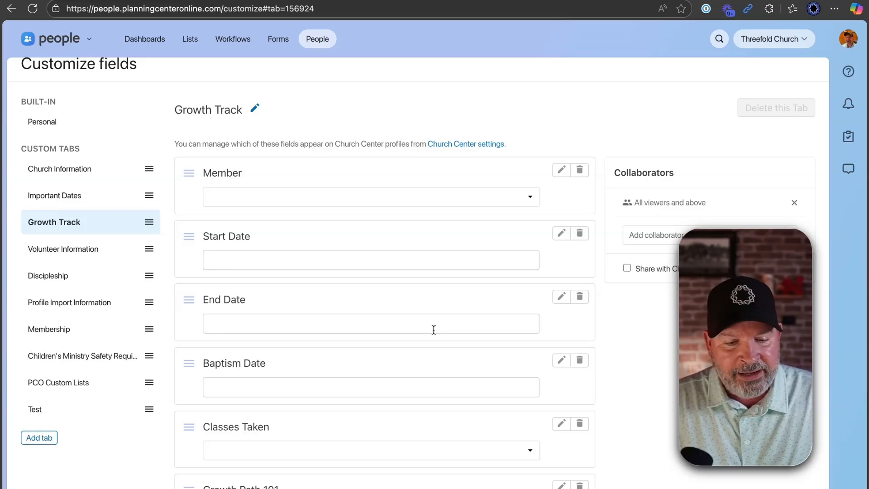
{"action": "scroll", "coordinate": [433, 330], "scroll_direction": "down", "scroll_amount": 1}
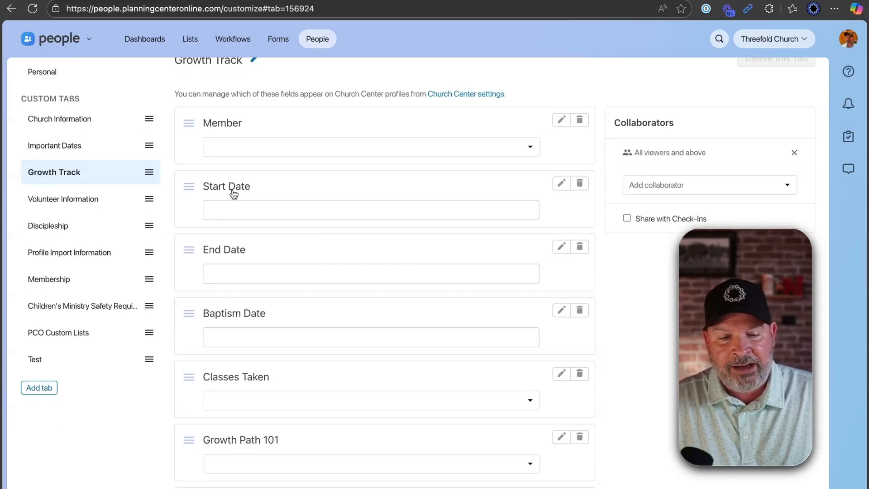
{"action": "scroll", "coordinate": [276, 269], "scroll_direction": "down", "scroll_amount": 5}
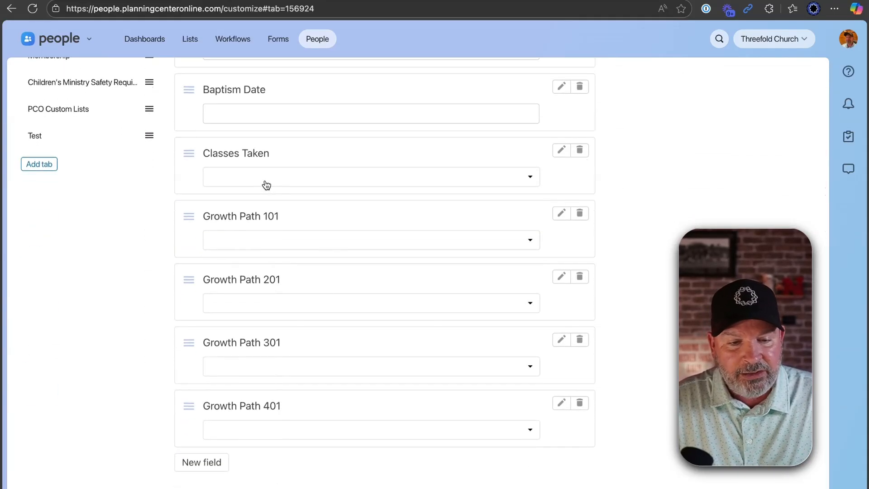
{"action": "scroll", "coordinate": [269, 191], "scroll_direction": "down", "scroll_amount": 1}
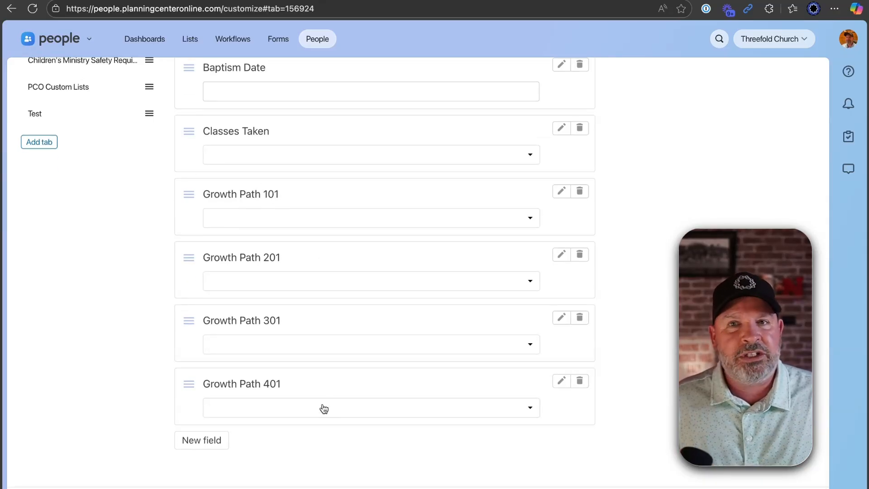
{"action": "scroll", "coordinate": [365, 299], "scroll_direction": "up", "scroll_amount": 7}
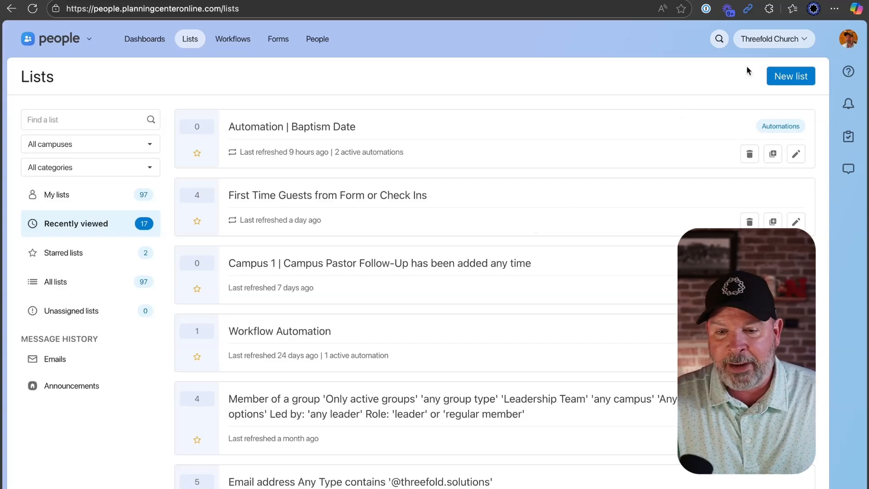
- Create a new people list and give its first rule a Check-Ins Attendance condition
{"action": "left_click", "coordinate": [788, 76]}
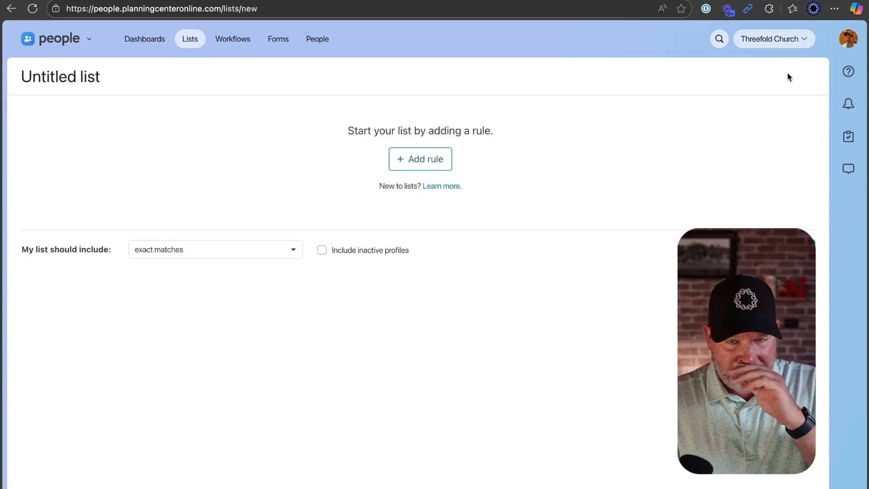
{"action": "left_click", "coordinate": [426, 159]}
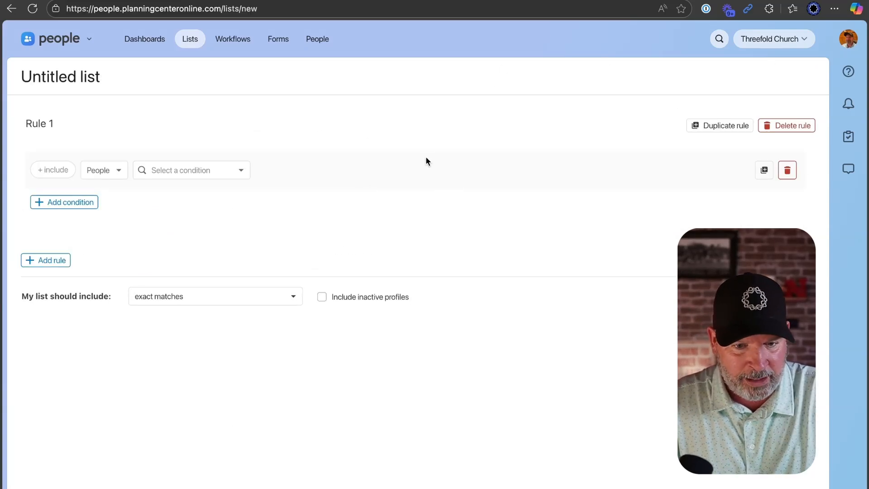
{"action": "left_click", "coordinate": [119, 173]}
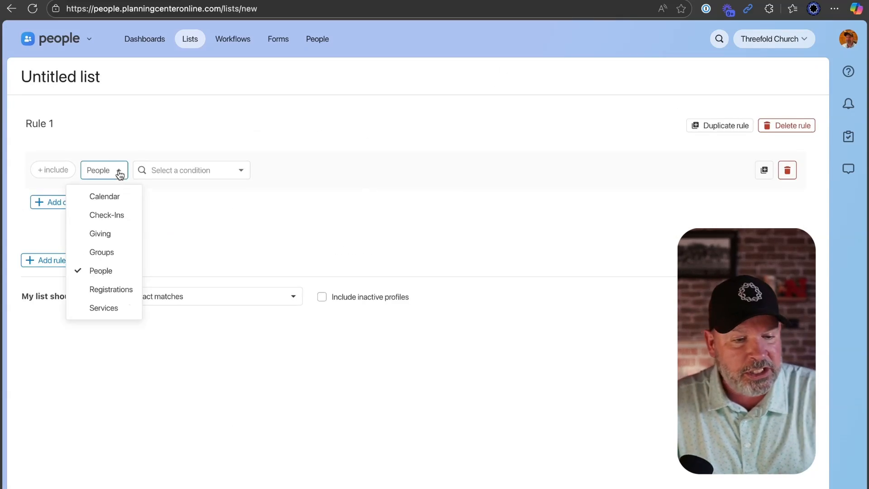
{"action": "left_click", "coordinate": [115, 216]}
{"action": "left_click", "coordinate": [224, 178]}
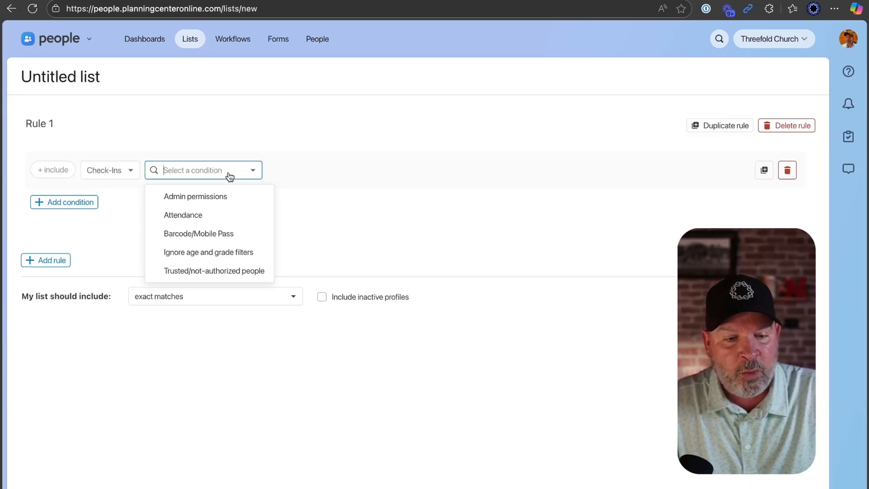
{"action": "left_click", "coordinate": [223, 213]}
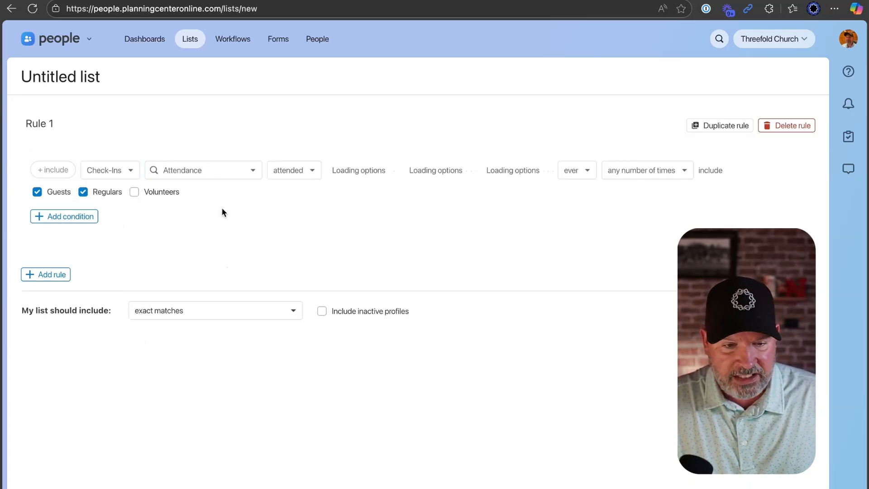
- Keep the condition on "attended", set its event to Growth Track Class One, and submit the list
{"action": "left_click", "coordinate": [308, 173]}
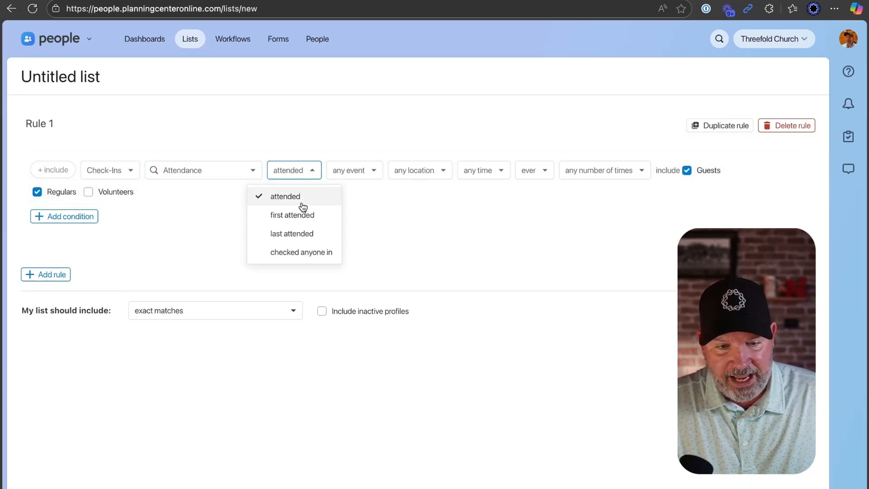
{"action": "left_click", "coordinate": [331, 116]}
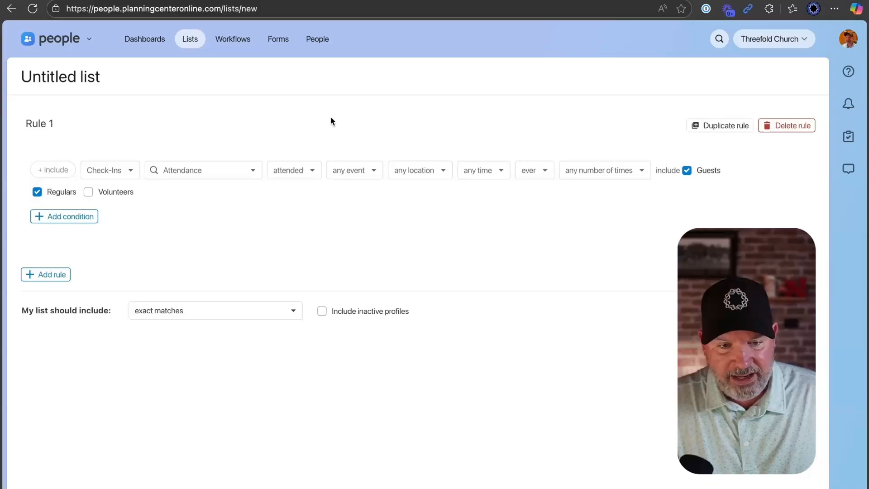
{"action": "left_click", "coordinate": [373, 174]}
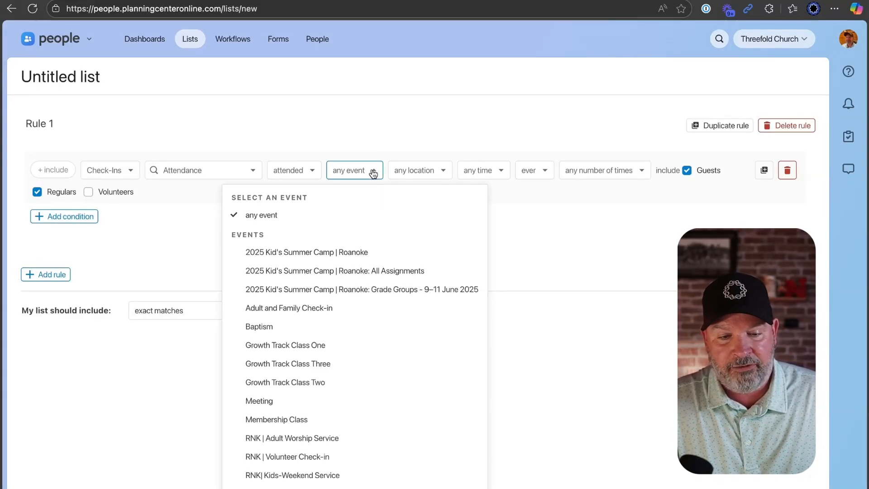
{"action": "left_click", "coordinate": [325, 345]}
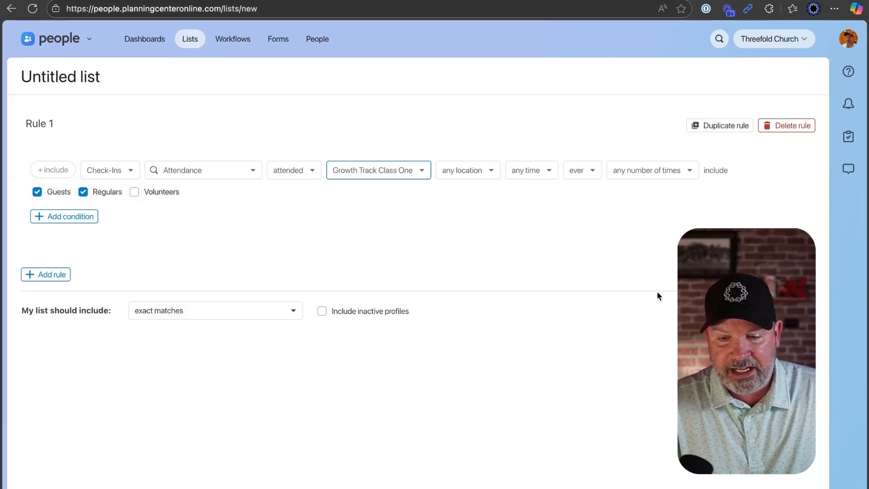
{"action": "left_click", "coordinate": [795, 311]}
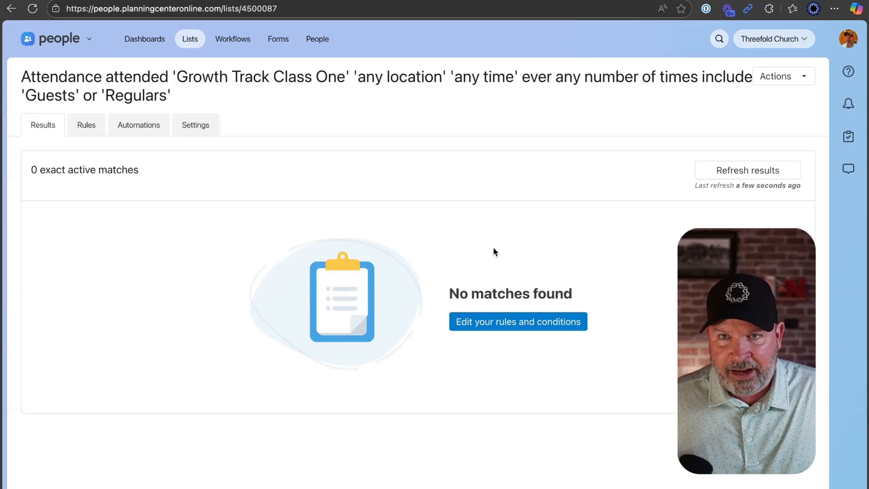
- Start an automation on the new list that updates a Growth Track field when a person is added
{"action": "left_click", "coordinate": [139, 126]}
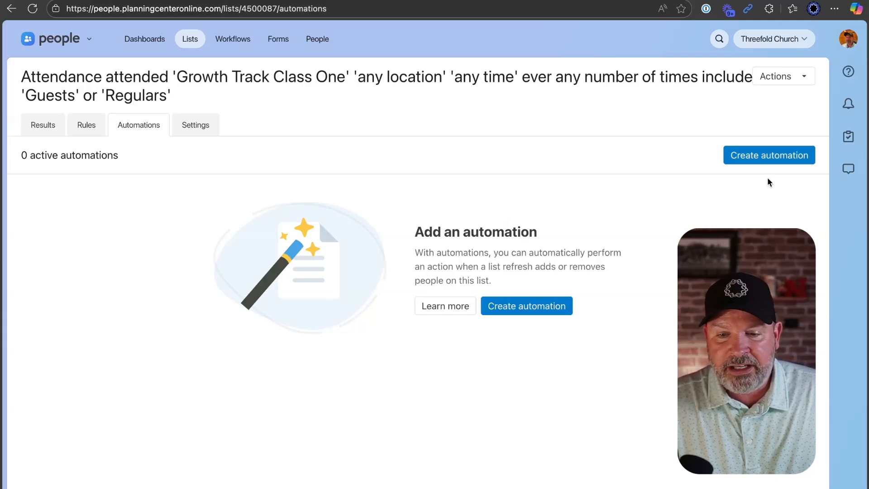
{"action": "left_click", "coordinate": [773, 154]}
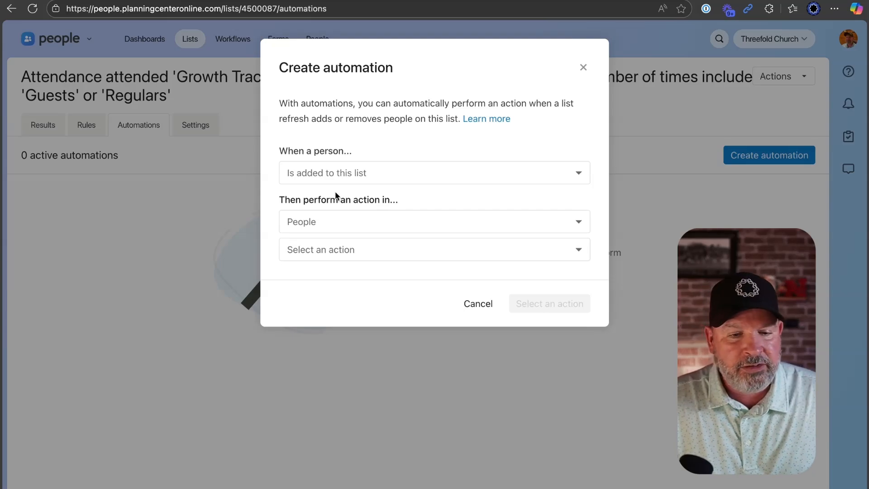
{"action": "left_click", "coordinate": [365, 250]}
{"action": "scroll", "coordinate": [388, 403], "scroll_direction": "down", "scroll_amount": 3}
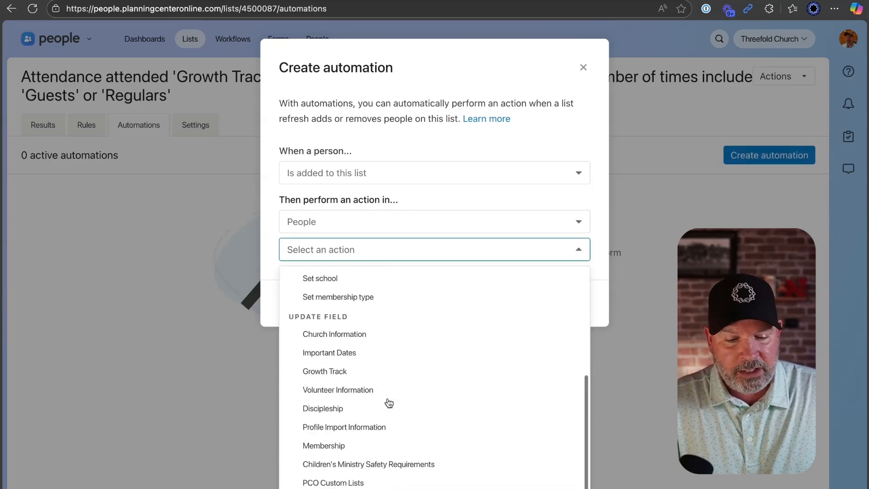
{"action": "left_click", "coordinate": [366, 372]}
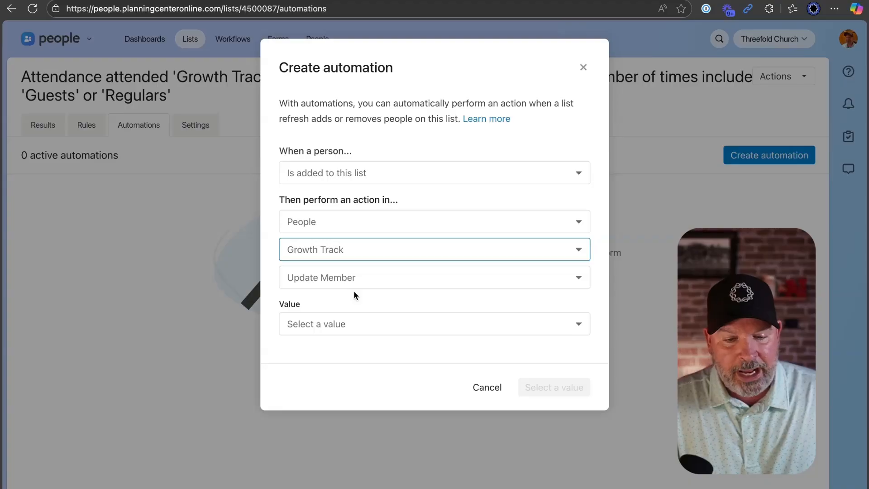
- Have the automation update Growth Path 101 to Yes and create it
{"action": "left_click", "coordinate": [371, 280]}
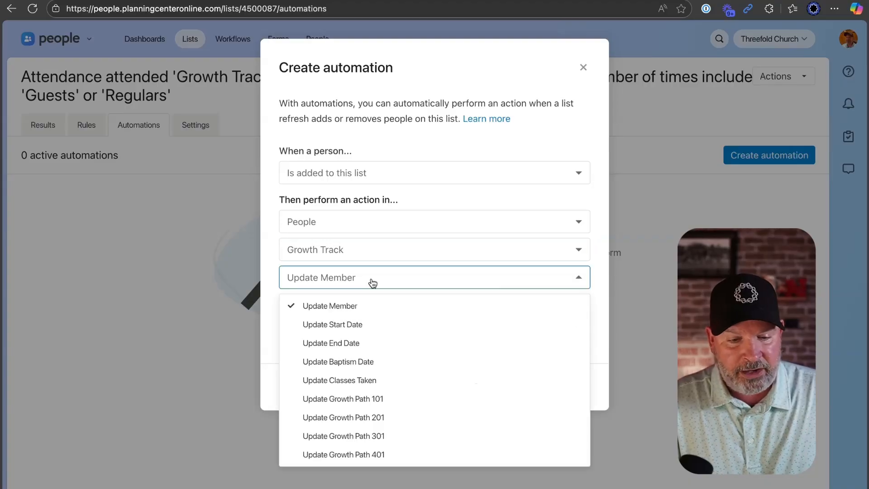
{"action": "left_click", "coordinate": [414, 399]}
{"action": "left_click", "coordinate": [411, 325]}
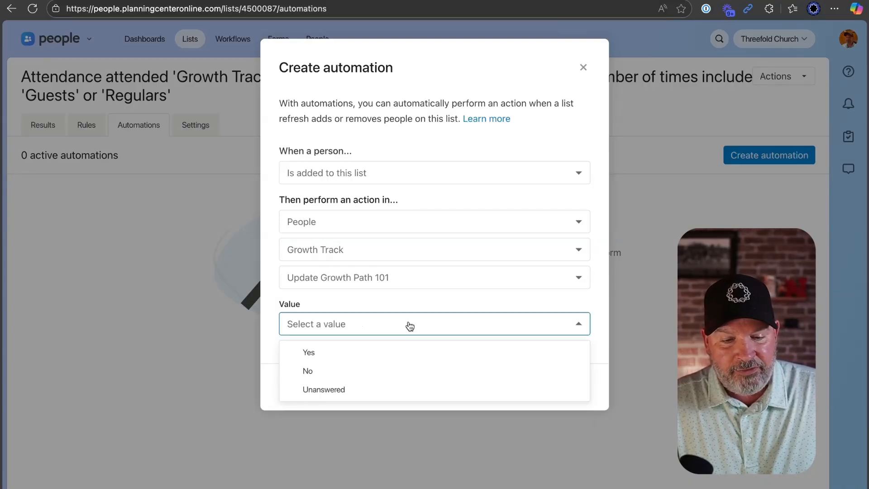
{"action": "left_click", "coordinate": [366, 354]}
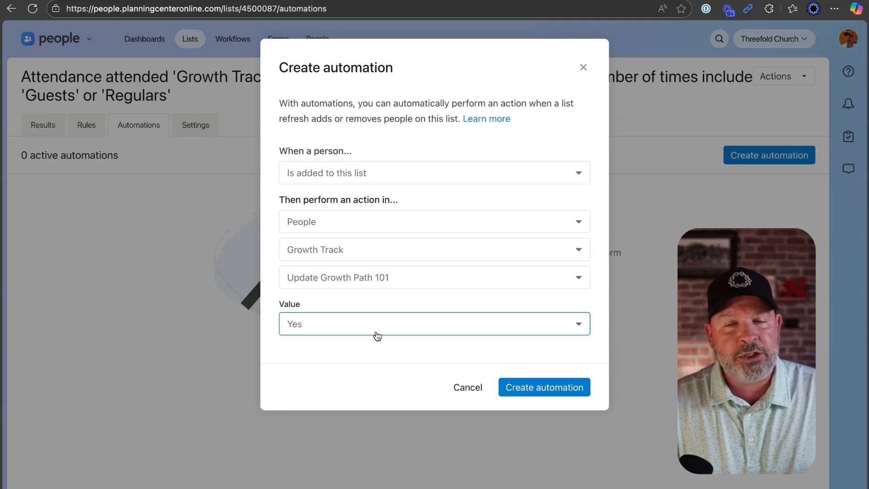
{"action": "left_click", "coordinate": [532, 388]}
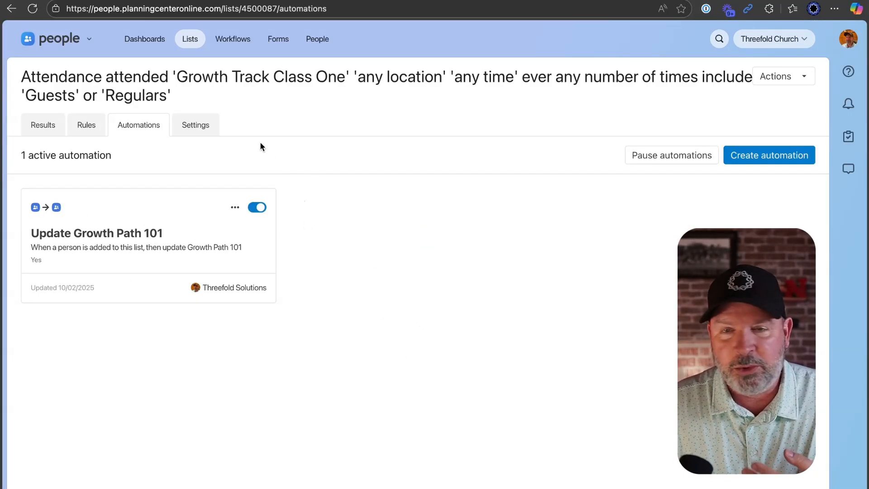
- Assign the Growth Track Class One list to the Automations category in its settings
{"action": "left_click", "coordinate": [216, 129]}
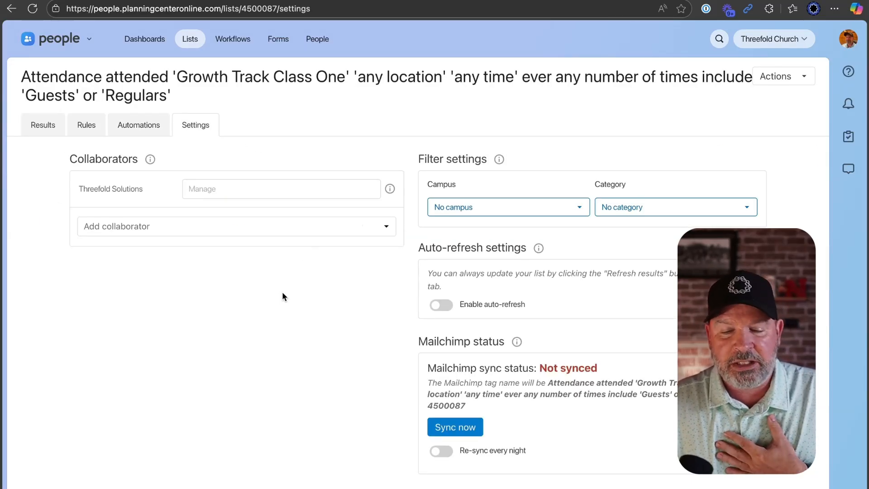
{"action": "left_click", "coordinate": [659, 211]}
{"action": "left_click", "coordinate": [648, 255]}
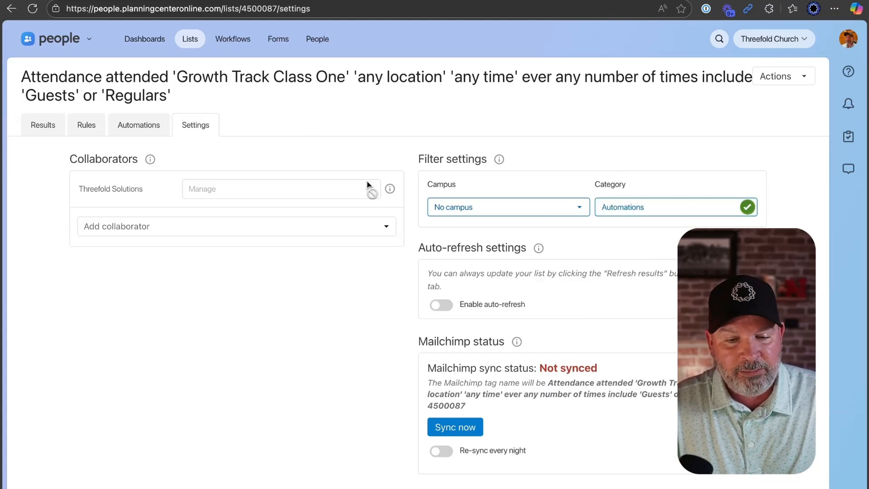
- Enable auto-refresh for the list and set its frequency to Nightly
{"action": "left_click", "coordinate": [441, 305]}
{"action": "scroll", "coordinate": [633, 321], "scroll_direction": "down", "scroll_amount": 2}
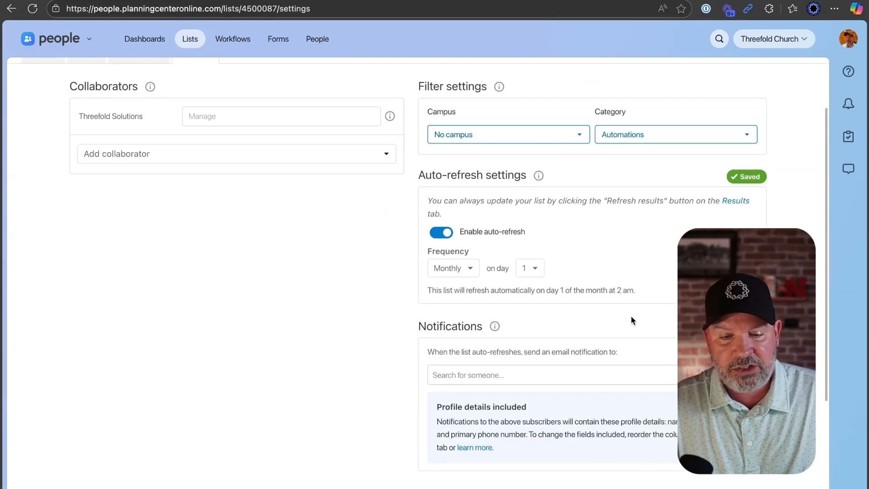
{"action": "left_click", "coordinate": [466, 272]}
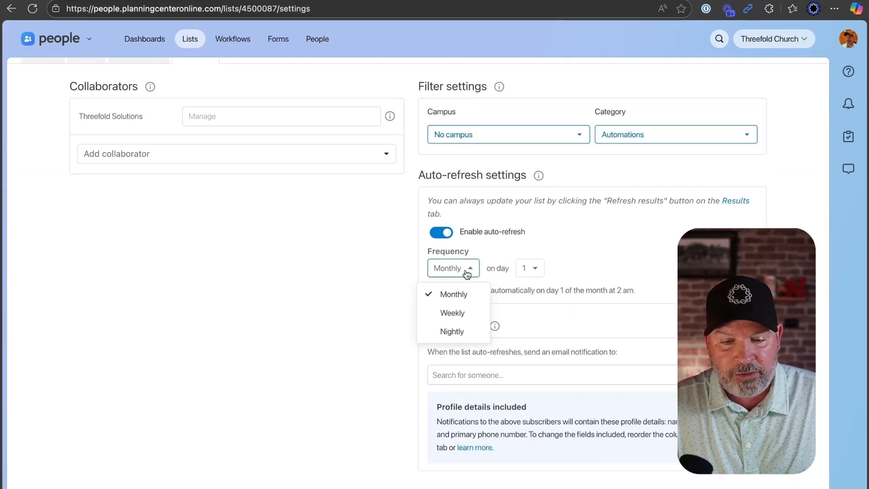
{"action": "left_click", "coordinate": [453, 330]}
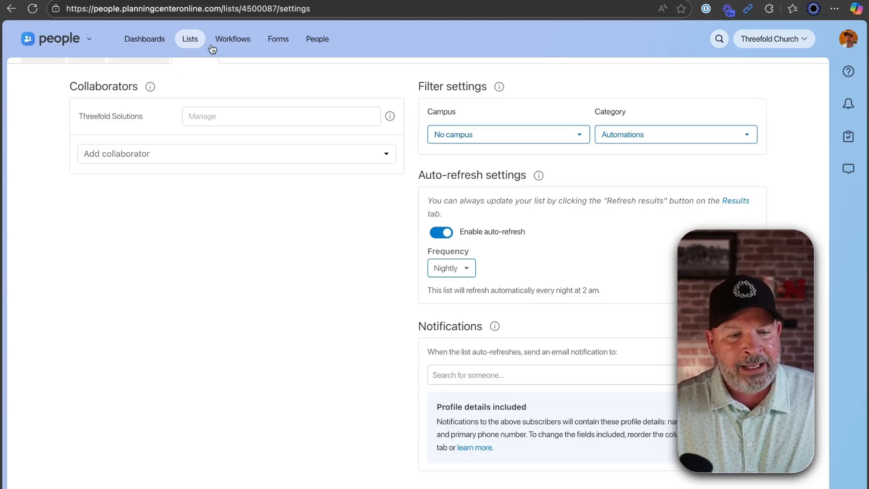
- Review the history of the Update Baptism automation in the "Automation | Baptism Date" list and close it
{"action": "left_click", "coordinate": [188, 40]}
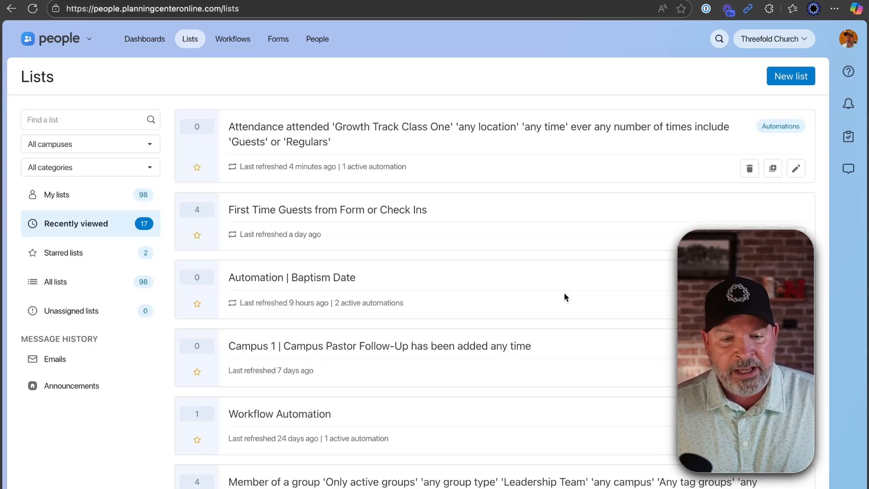
{"action": "left_click", "coordinate": [346, 279]}
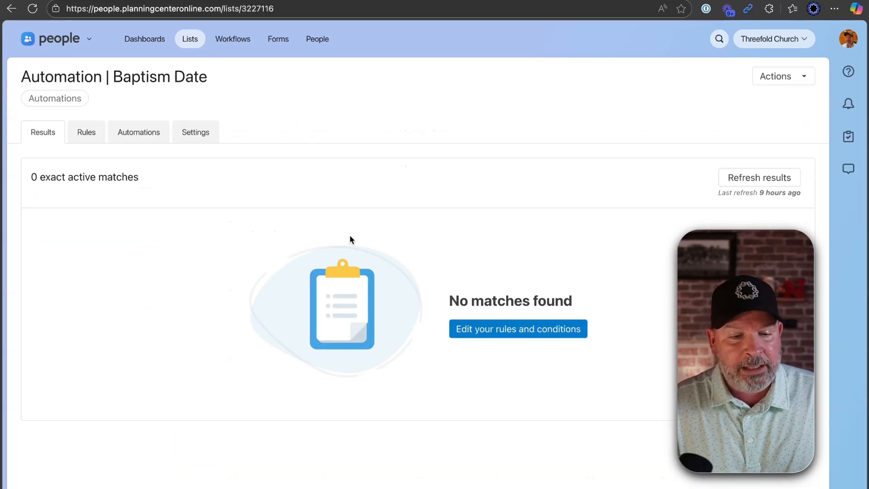
{"action": "left_click", "coordinate": [141, 131]}
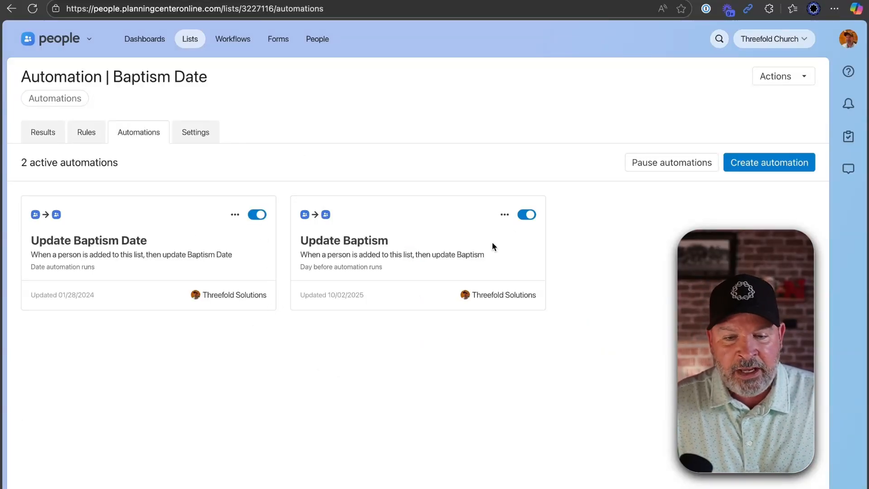
{"action": "left_click", "coordinate": [504, 215]}
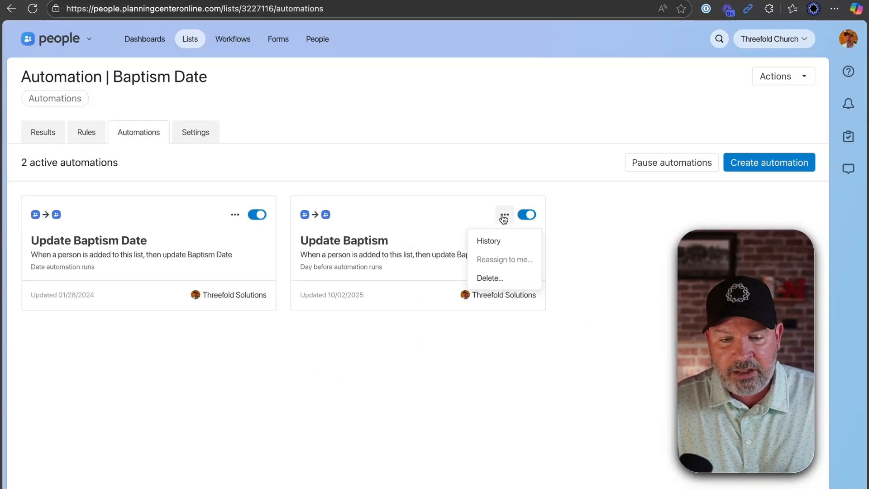
{"action": "left_click", "coordinate": [489, 240]}
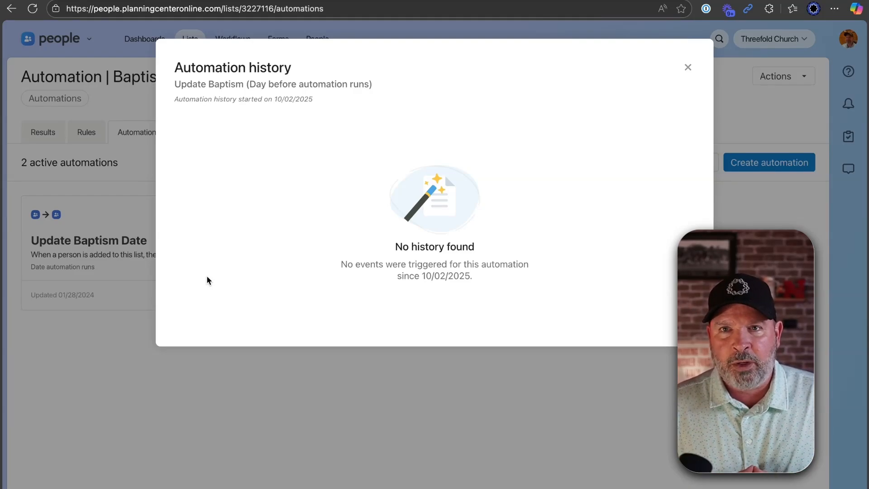
{"action": "left_click", "coordinate": [688, 67]}
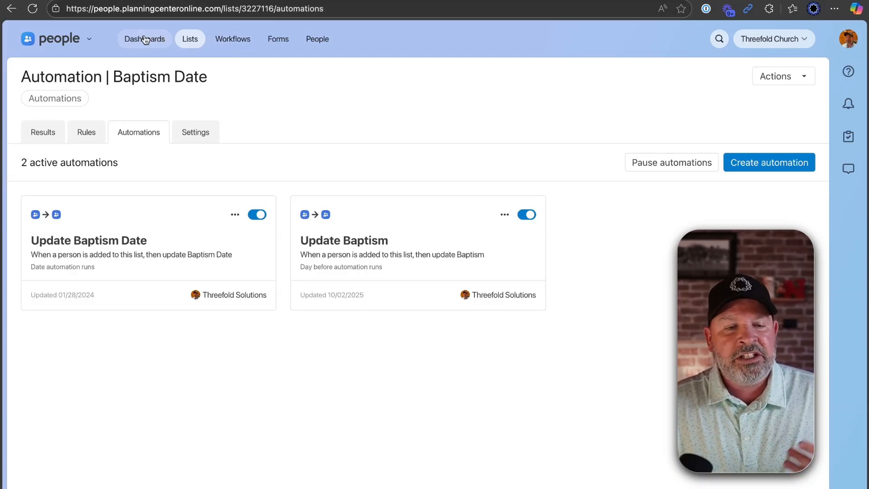
- Switch to Planning Center Registrations and open the Connections Class signup from the list of active signups
{"action": "left_click", "coordinate": [89, 39]}
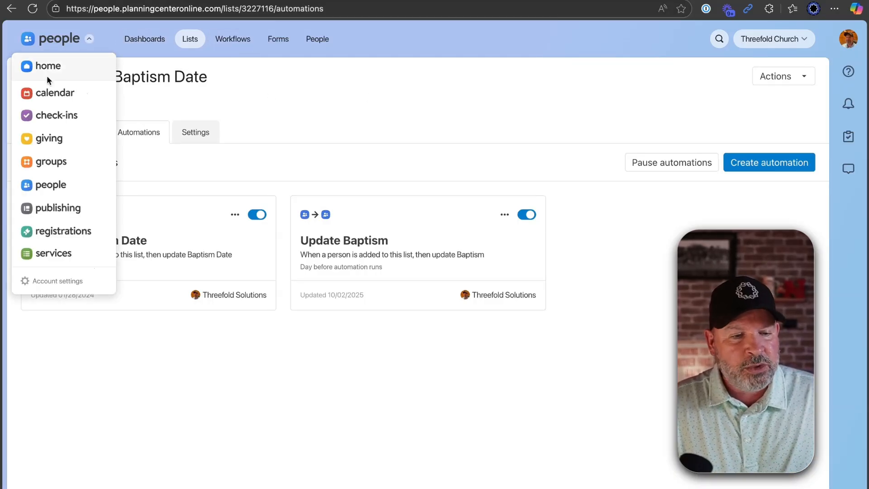
{"action": "left_click", "coordinate": [63, 234]}
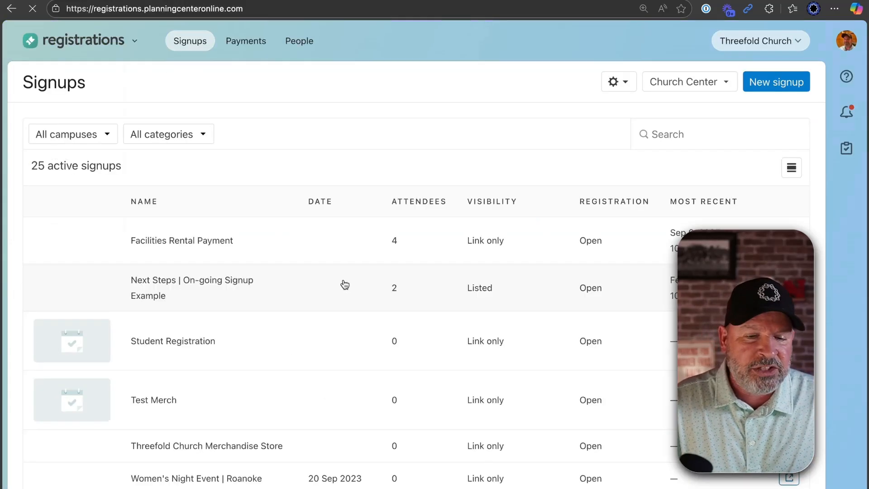
{"action": "scroll", "coordinate": [294, 265], "scroll_direction": "down", "scroll_amount": 2}
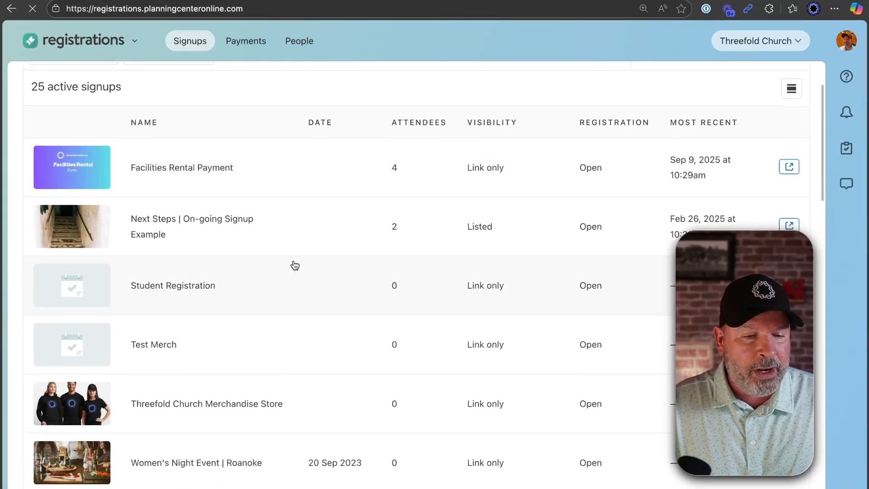
{"action": "scroll", "coordinate": [295, 268], "scroll_direction": "down", "scroll_amount": 10}
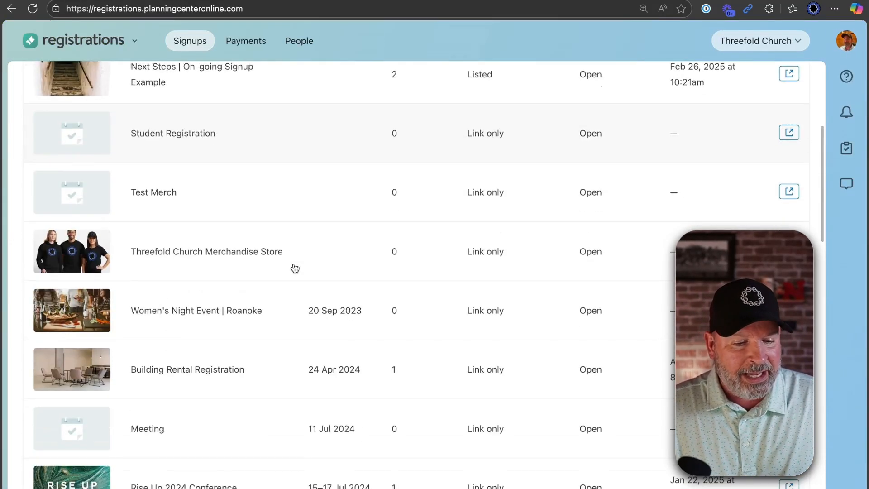
{"action": "scroll", "coordinate": [294, 269], "scroll_direction": "down", "scroll_amount": 7}
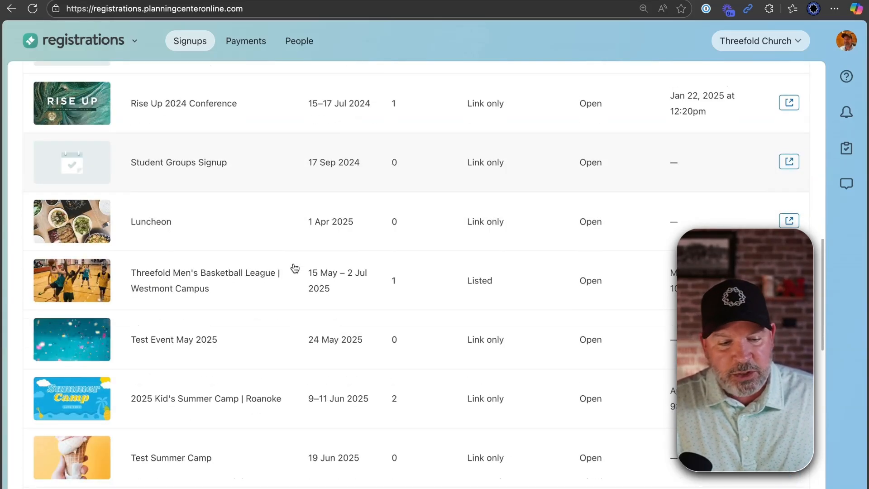
{"action": "scroll", "coordinate": [295, 268], "scroll_direction": "down", "scroll_amount": 9}
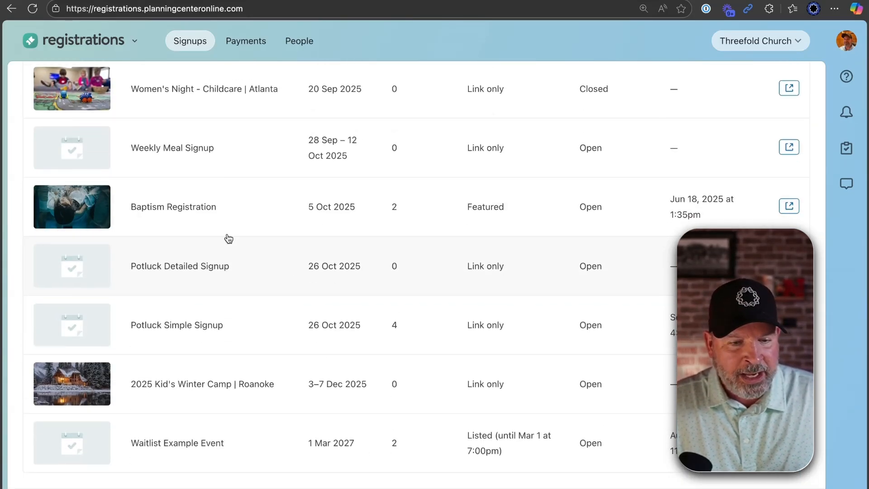
{"action": "scroll", "coordinate": [256, 251], "scroll_direction": "up", "scroll_amount": 5}
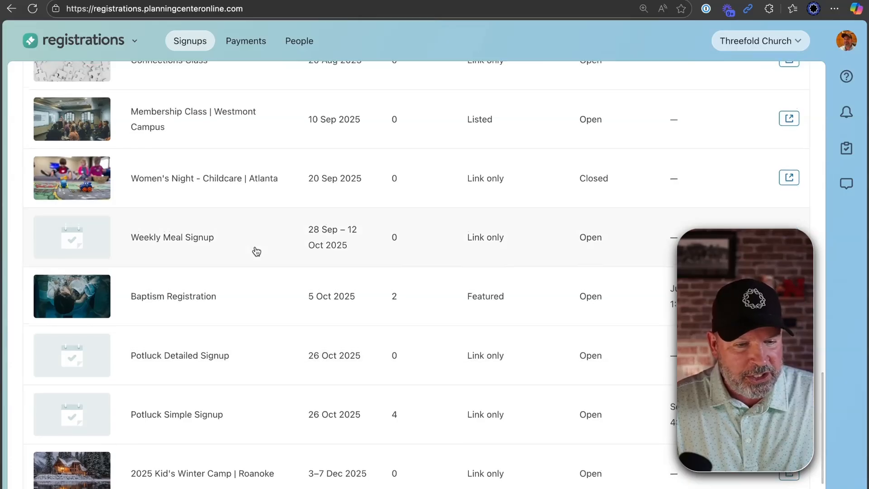
{"action": "scroll", "coordinate": [257, 252], "scroll_direction": "up", "scroll_amount": 2}
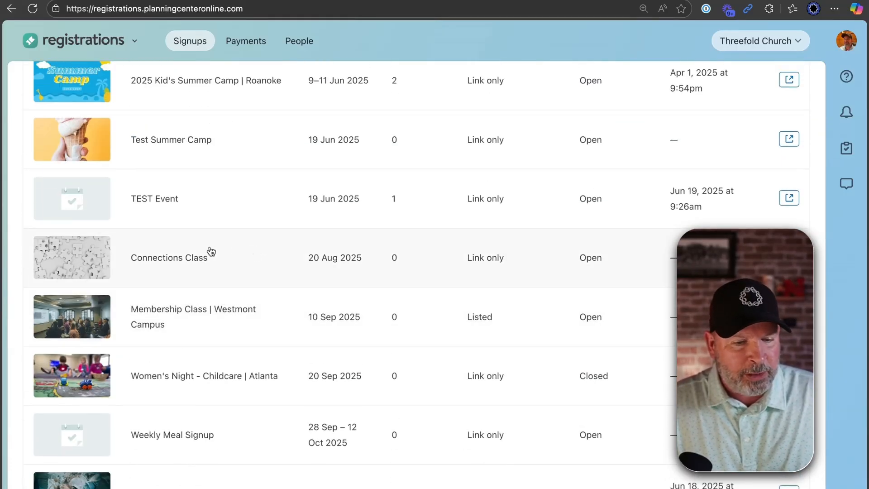
{"action": "left_click", "coordinate": [181, 260]}
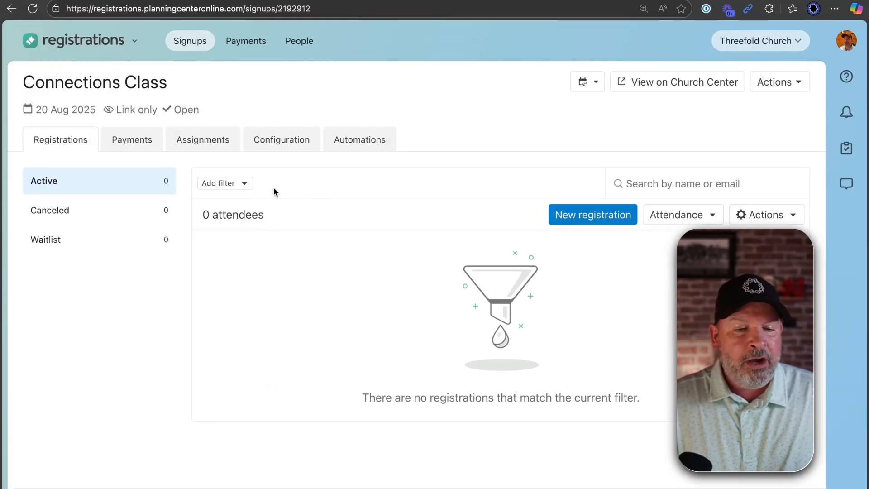
- Start a new automation for the Connections Class signup, triggered when a person is the registration contact on a new registration
{"action": "left_click", "coordinate": [371, 142]}
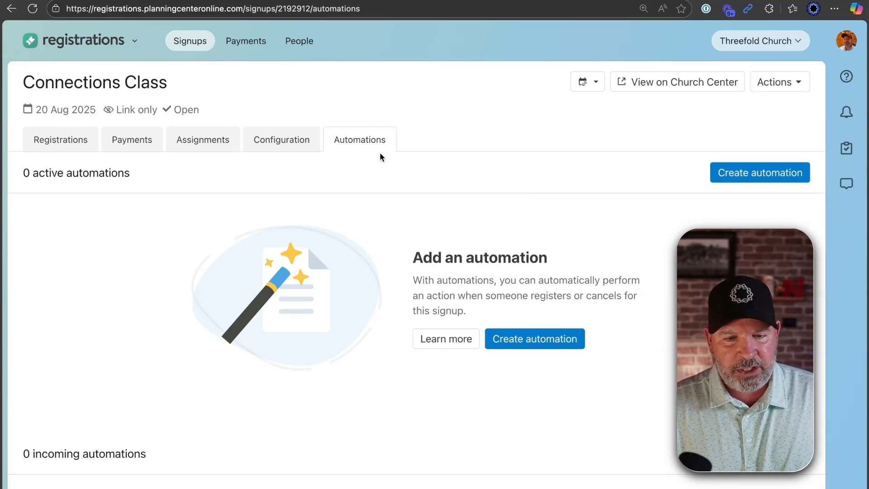
{"action": "left_click", "coordinate": [543, 345]}
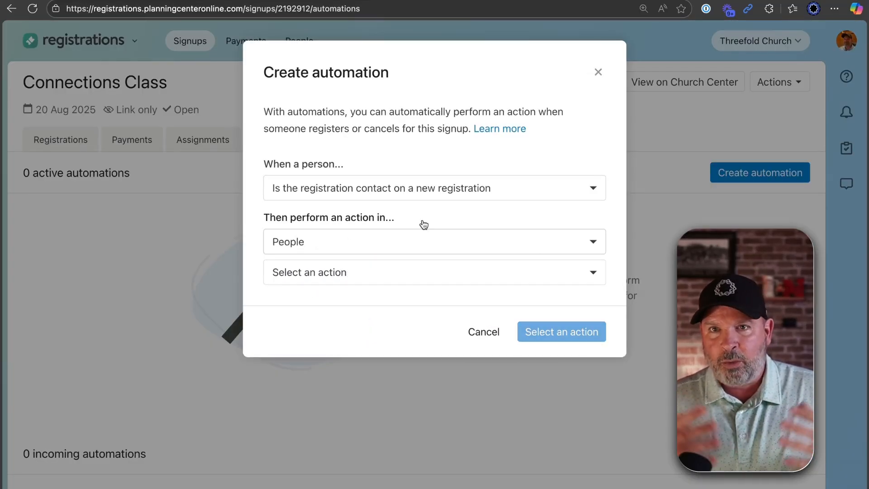
{"action": "left_click", "coordinate": [421, 194]}
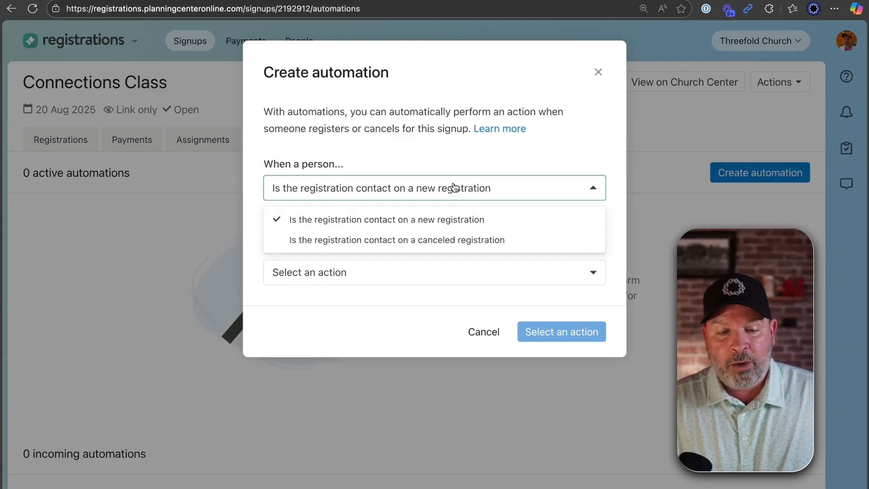
{"action": "left_click", "coordinate": [453, 167]}
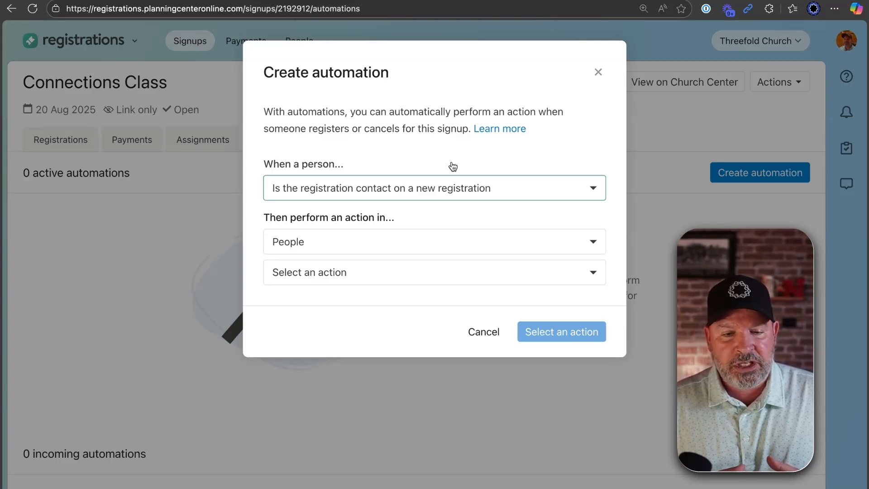
- Set the automation to perform the Add to group action in Groups
{"action": "left_click", "coordinate": [439, 243]}
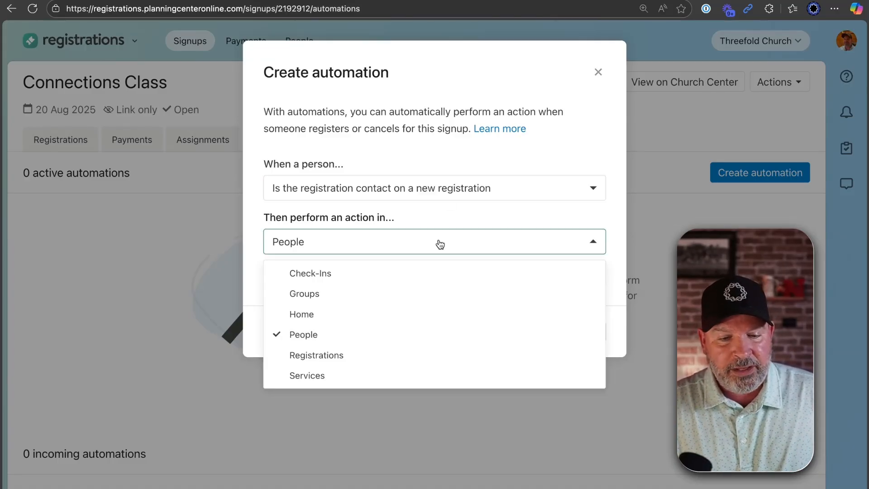
{"action": "left_click", "coordinate": [419, 291]}
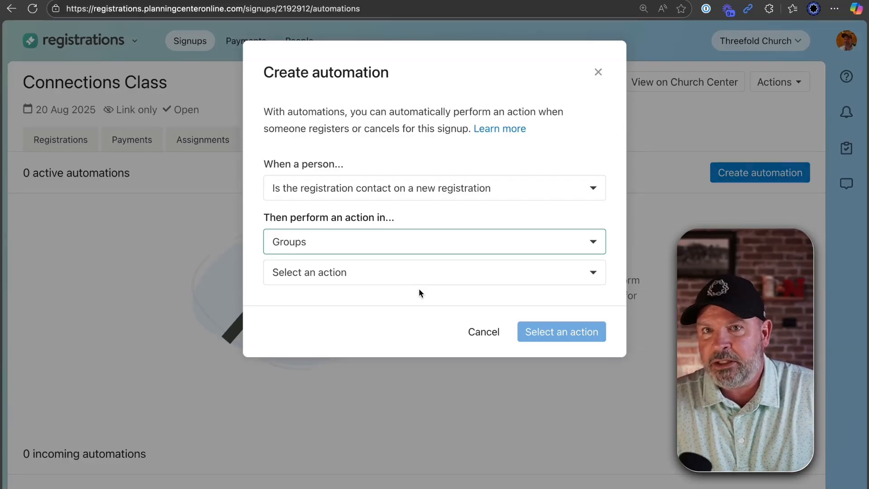
{"action": "left_click", "coordinate": [333, 277]}
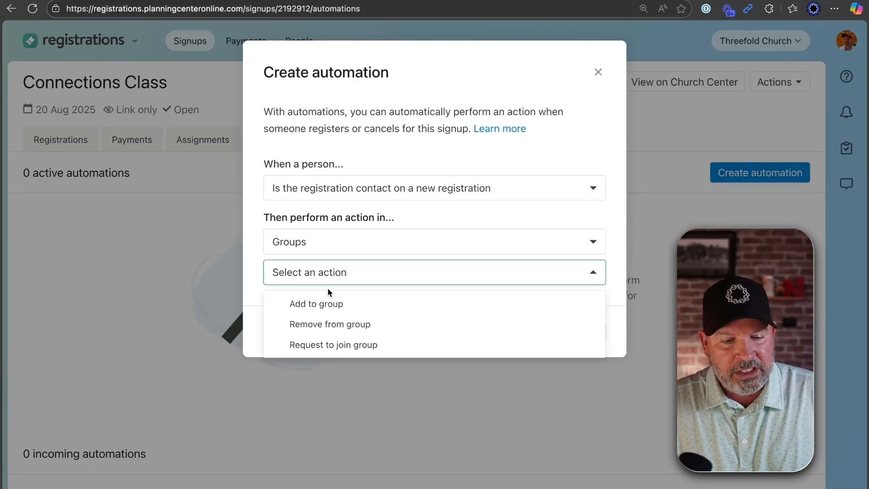
{"action": "left_click", "coordinate": [344, 305]}
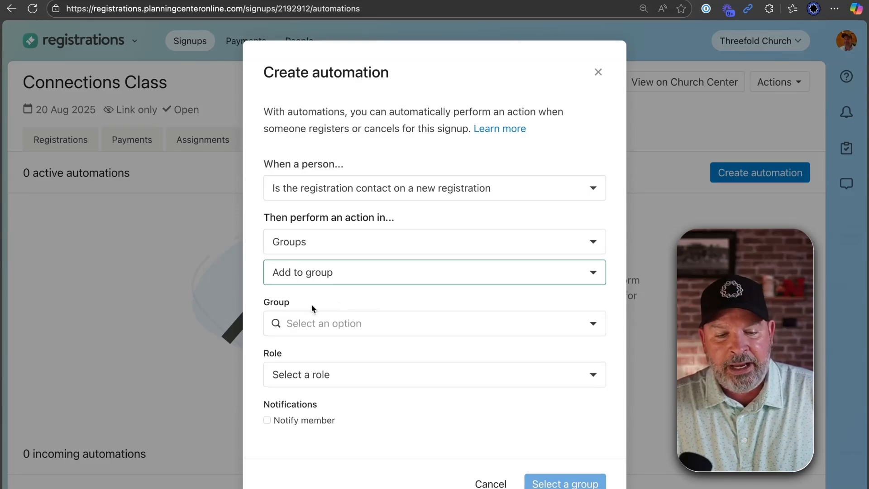
- Choose "Students Group: 6th Grade Boys" as the automation's target group and set the role to Member
{"action": "left_click", "coordinate": [387, 324]}
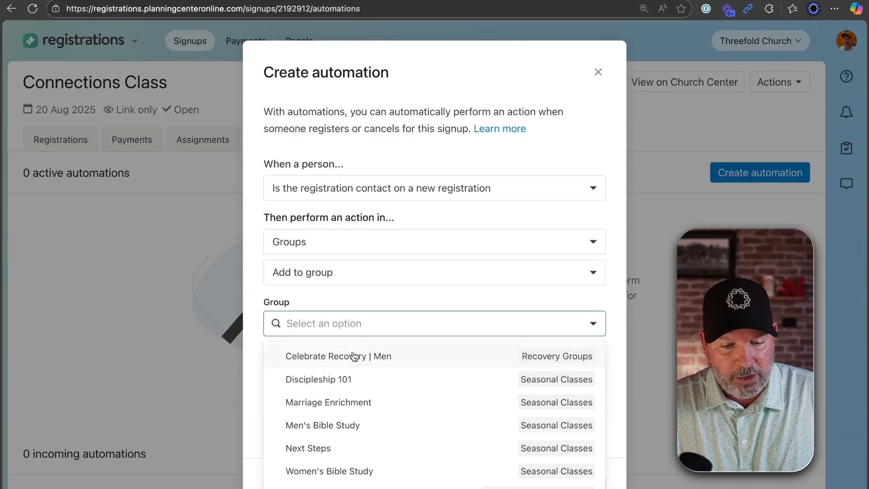
{"action": "scroll", "coordinate": [372, 477], "scroll_direction": "down", "scroll_amount": 5}
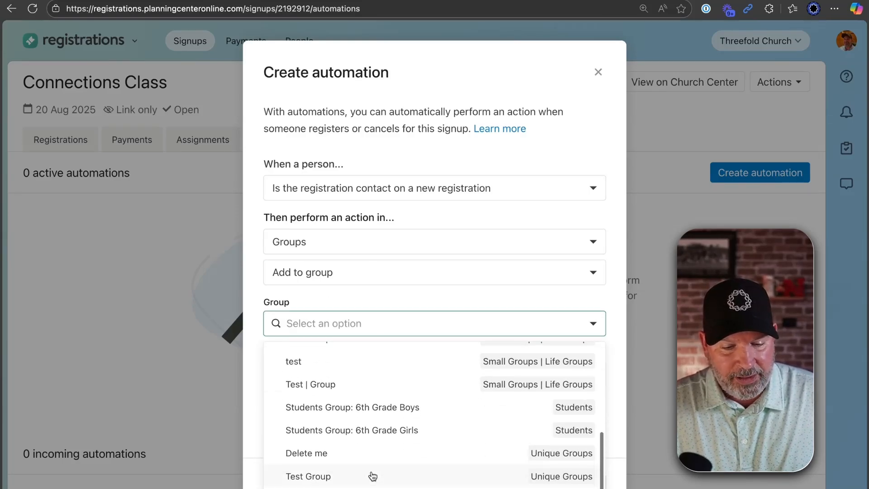
{"action": "left_click", "coordinate": [374, 408]}
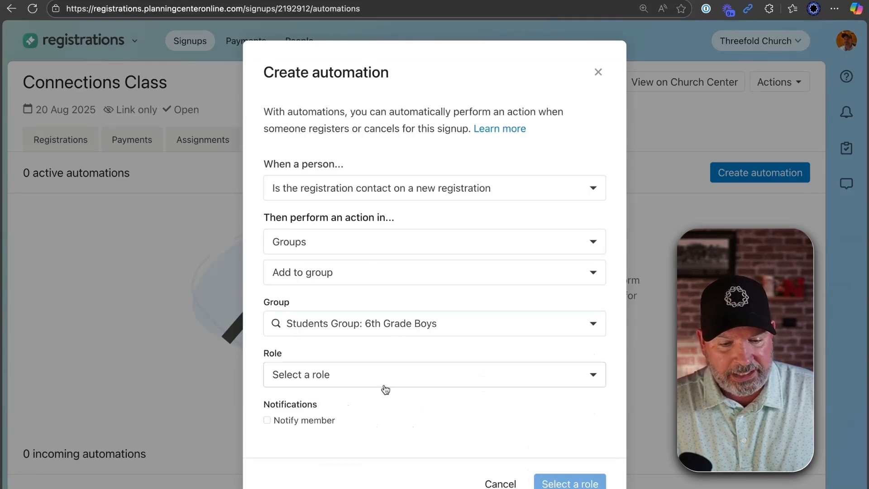
{"action": "left_click", "coordinate": [336, 379]}
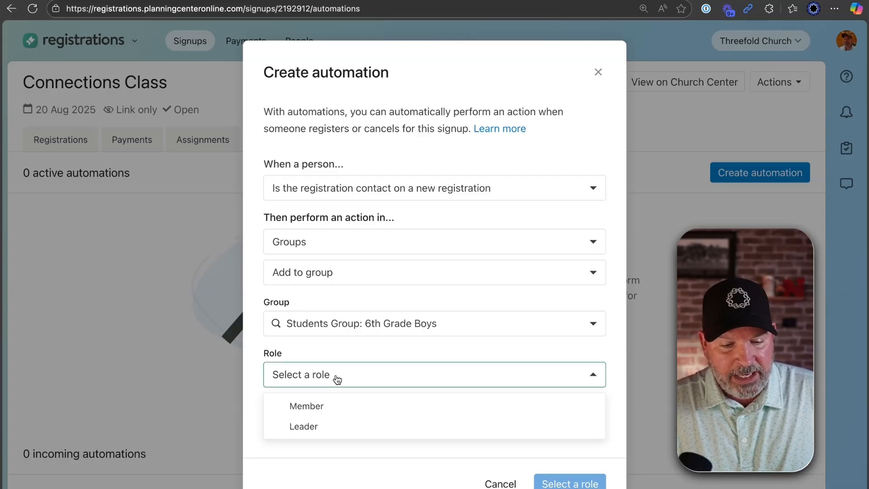
{"action": "left_click", "coordinate": [336, 405]}
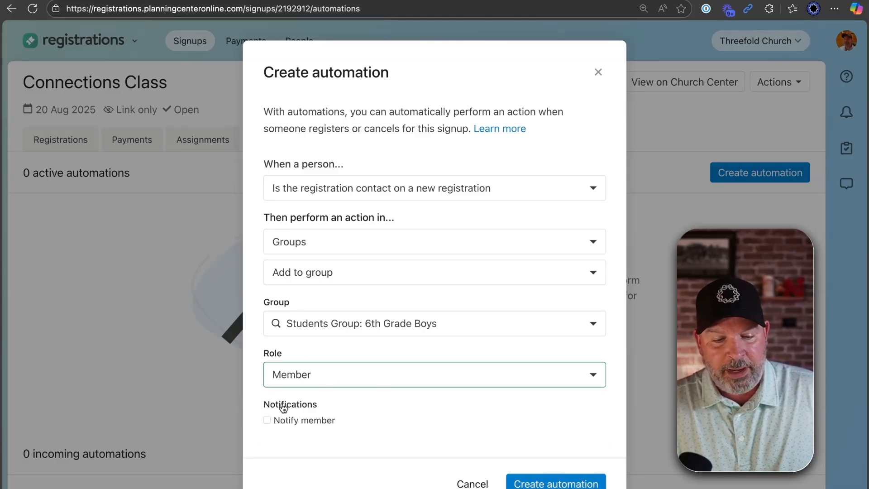